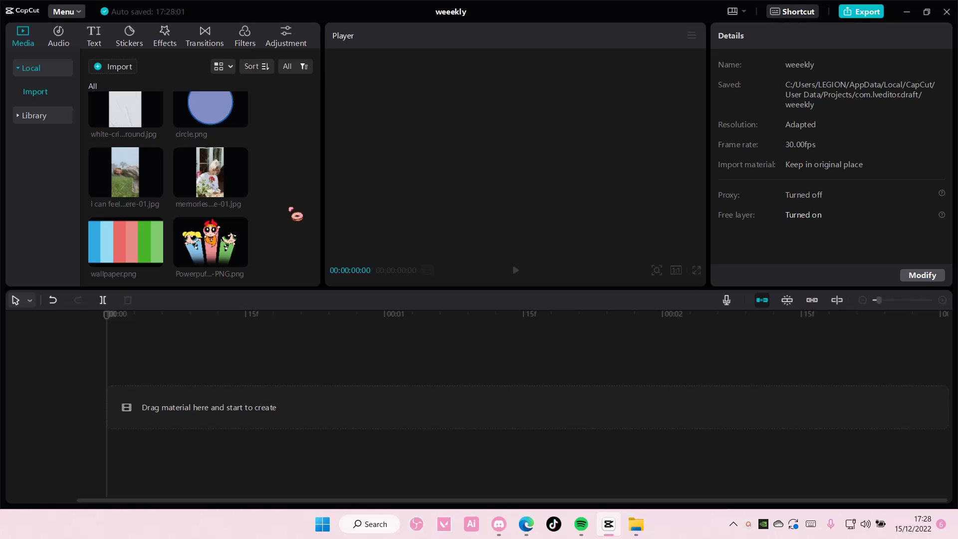
- Add wallpaper.png to the timeline, enlarge it, and crop it to the blue stripe
click(155, 260)
drag(611, 200, 640, 231)
click(252, 300)
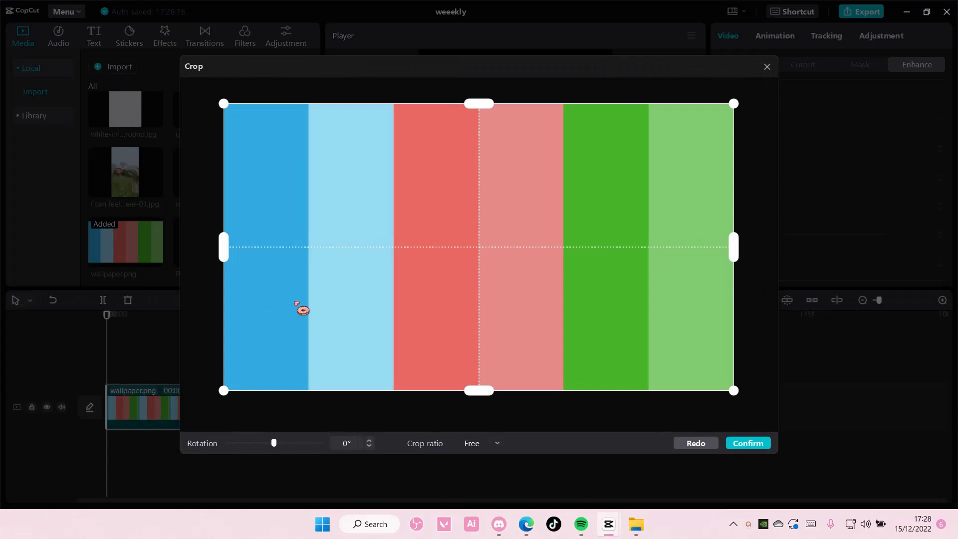
drag(734, 250, 308, 261)
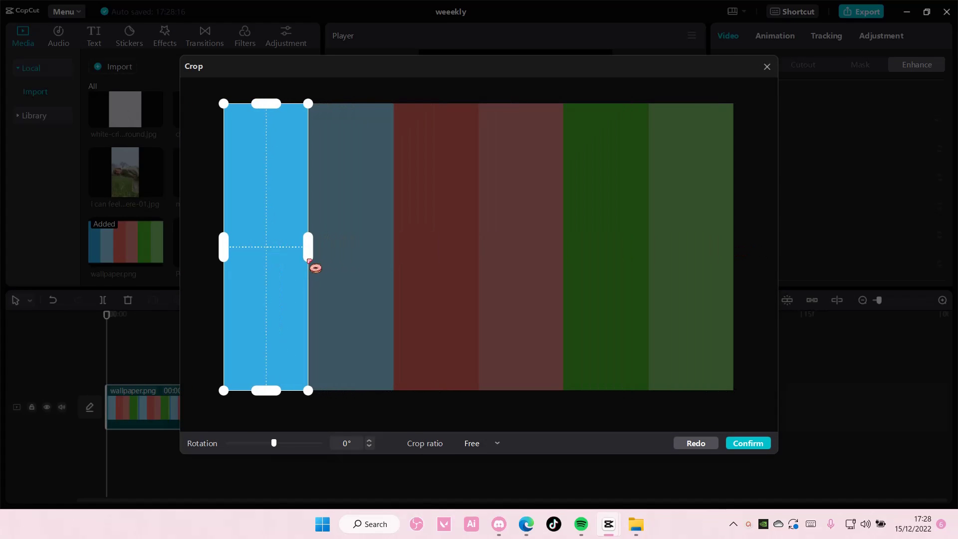
click(748, 446)
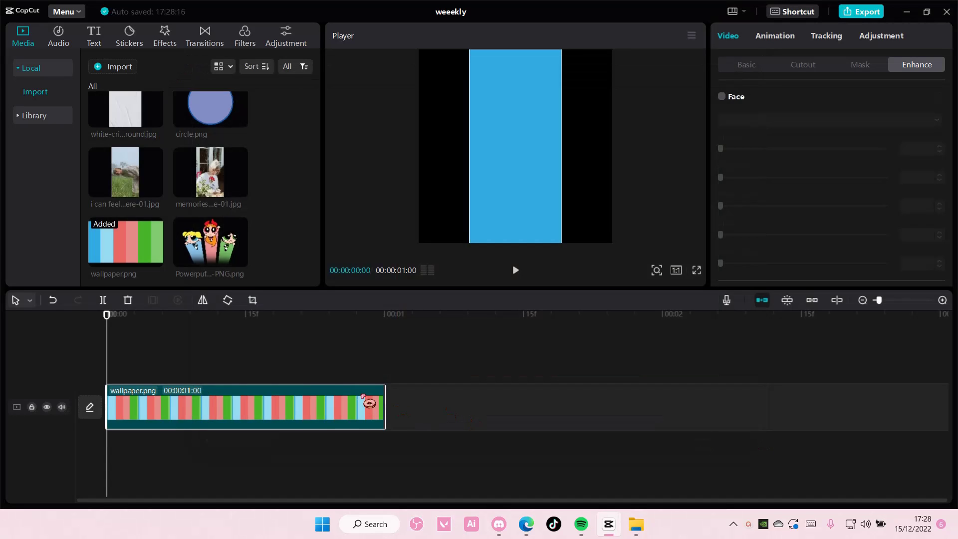
- Place a second wallpaper copy on a new track and crop it to the red stripe
drag(368, 402, 265, 381)
click(252, 300)
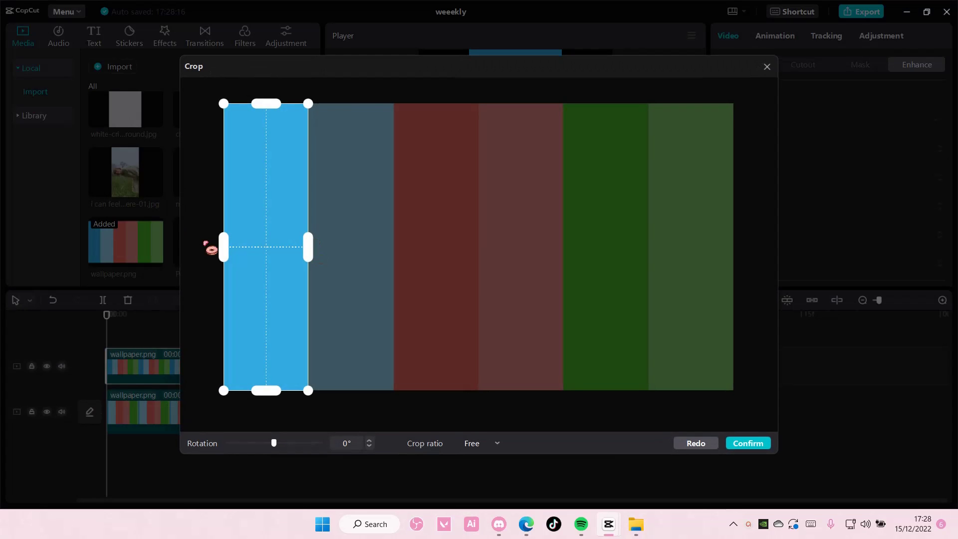
drag(252, 257, 430, 262)
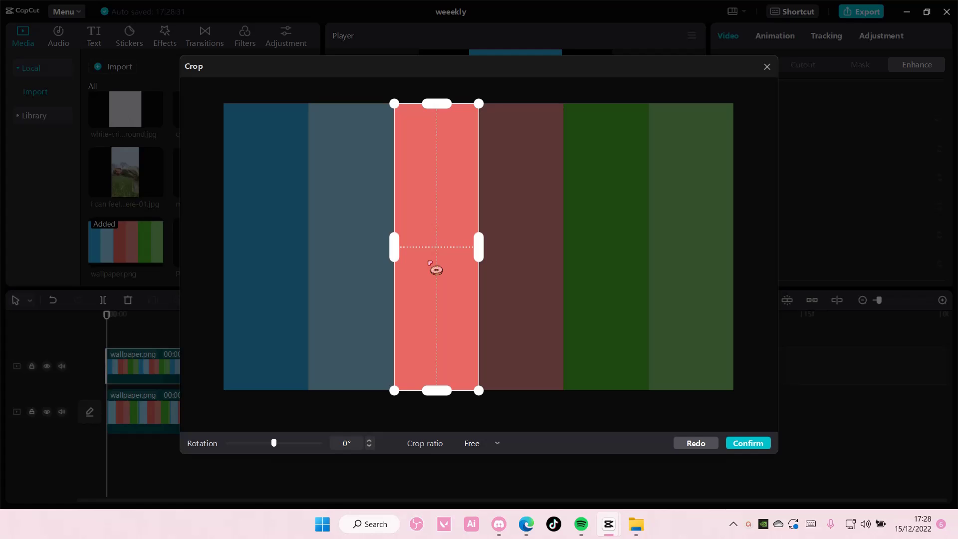
click(748, 443)
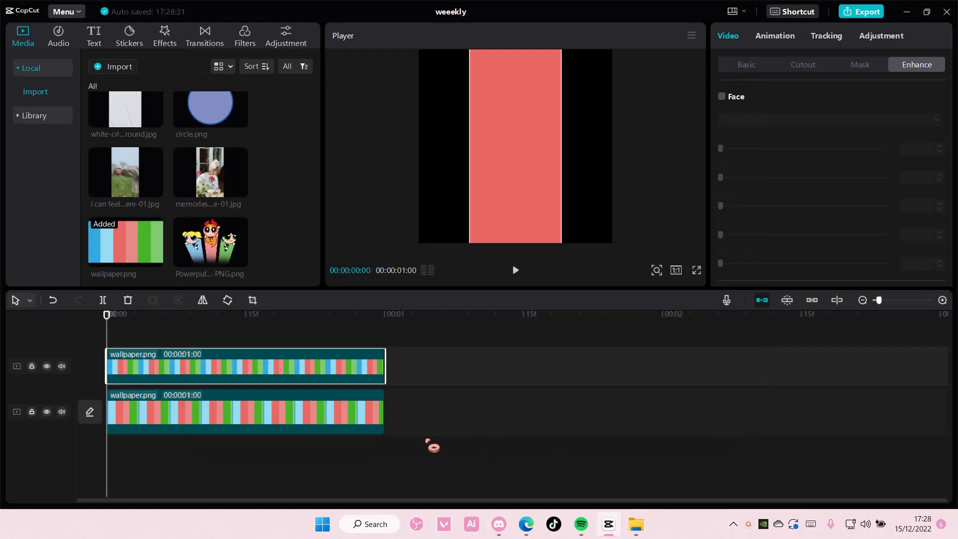
- Paste a third wallpaper copy and crop it to the green stripe
key(ctrl+v)
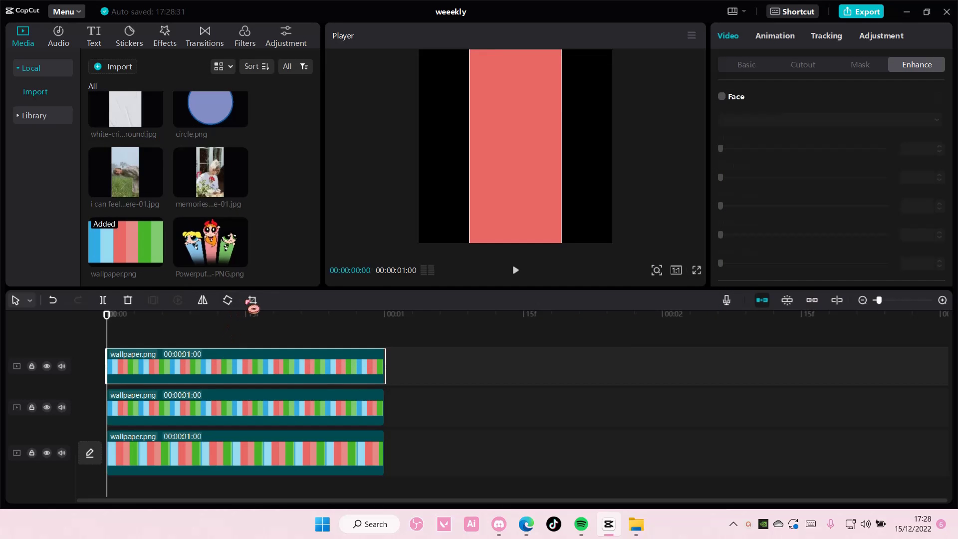
click(252, 301)
drag(462, 265, 637, 274)
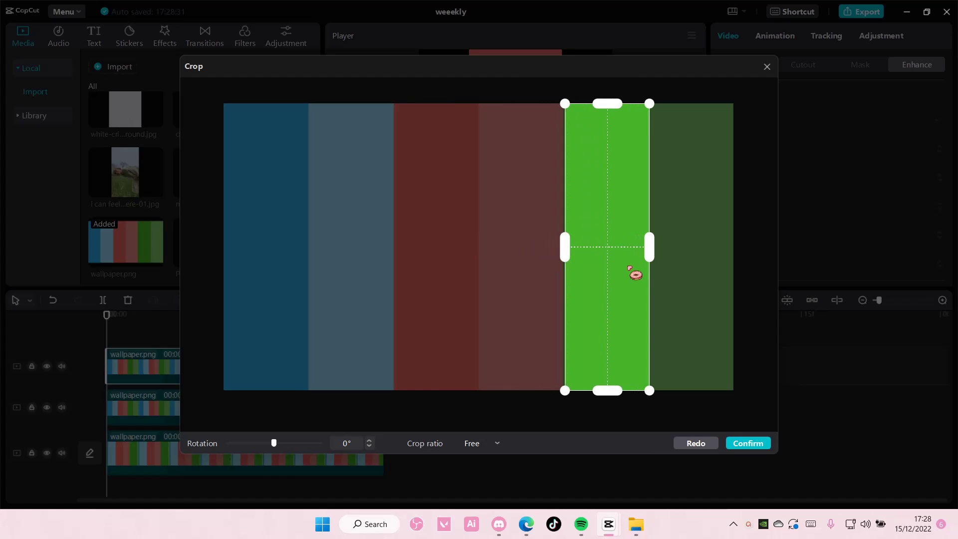
click(748, 444)
- Spread the strips apart in the Player, with green to the right and blue to the left
click(227, 314)
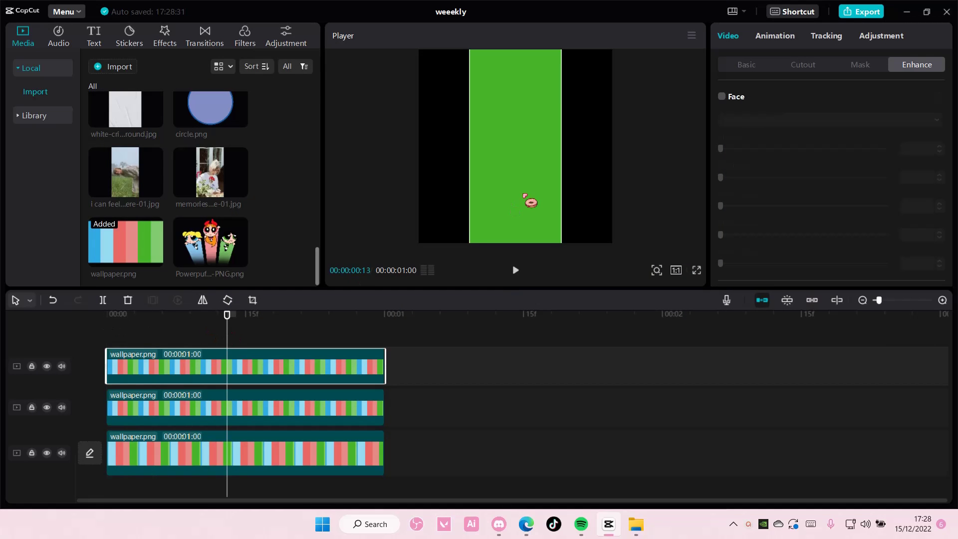
drag(488, 217, 583, 214)
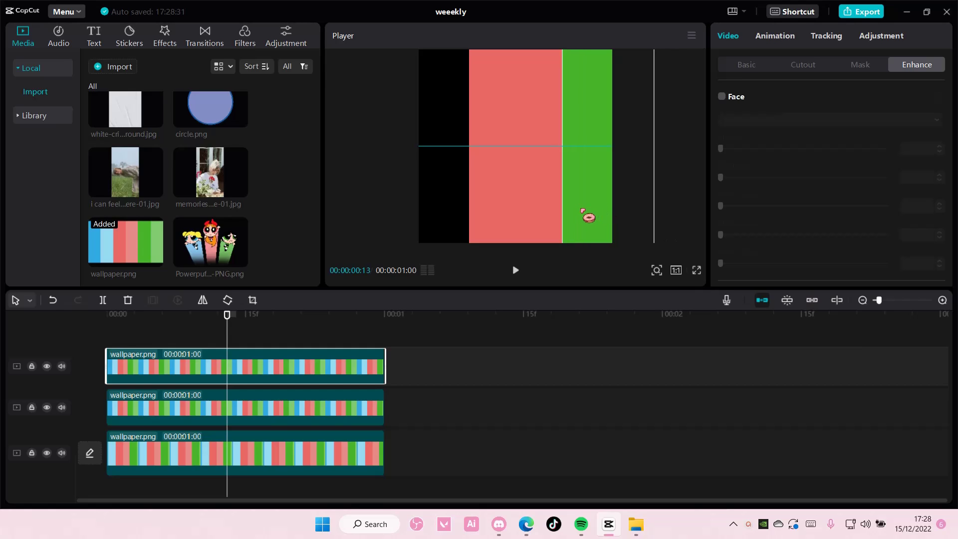
click(303, 451)
drag(509, 182, 424, 191)
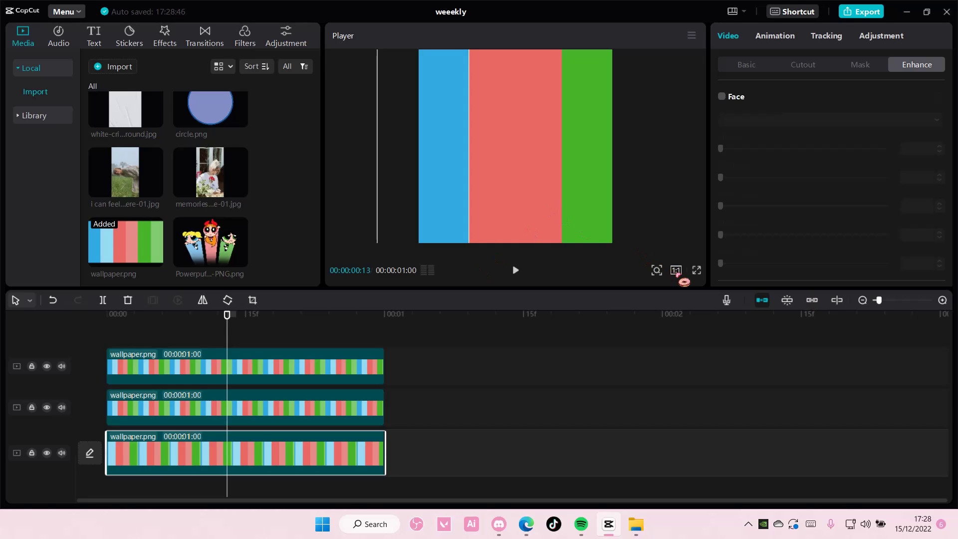
- Set the canvas aspect ratio to 4:3 and nudge the blue strip right
click(676, 271)
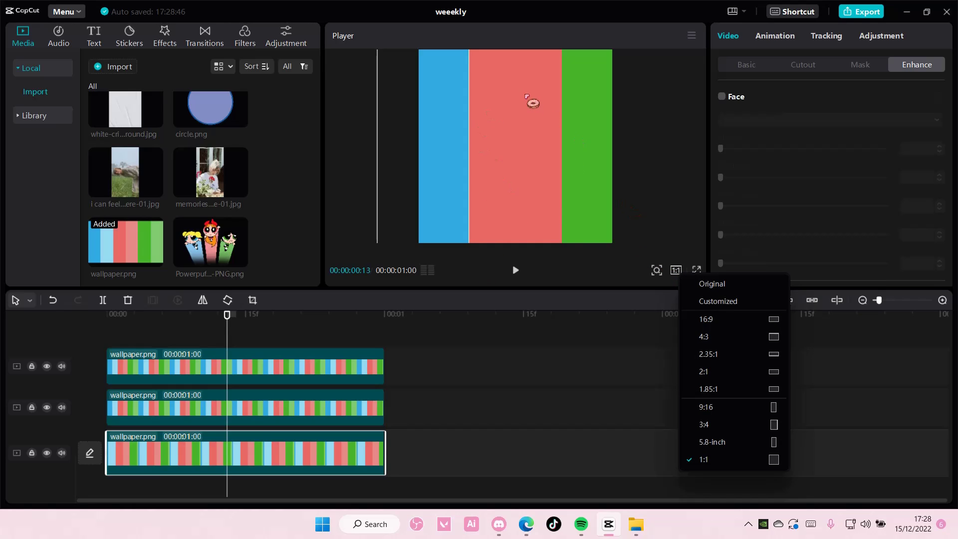
click(708, 339)
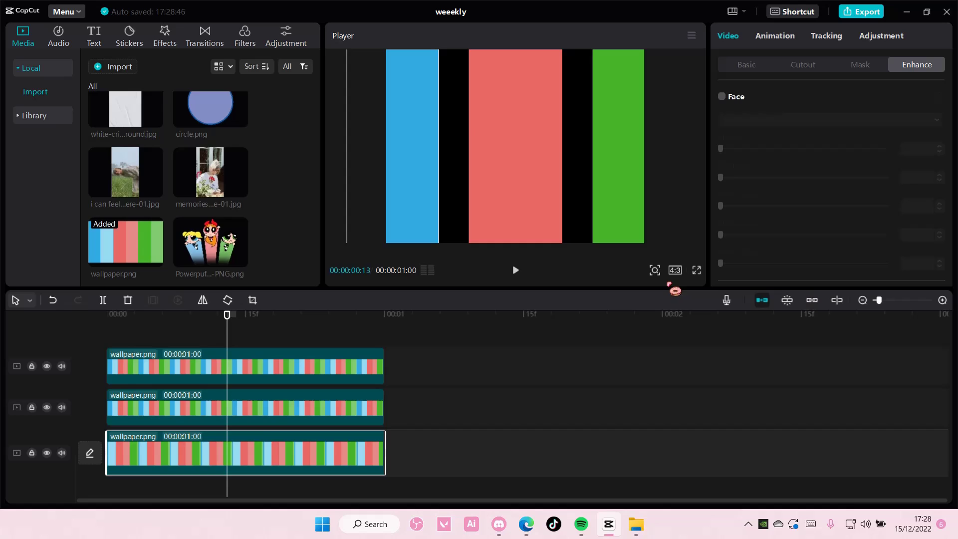
drag(497, 212, 451, 199)
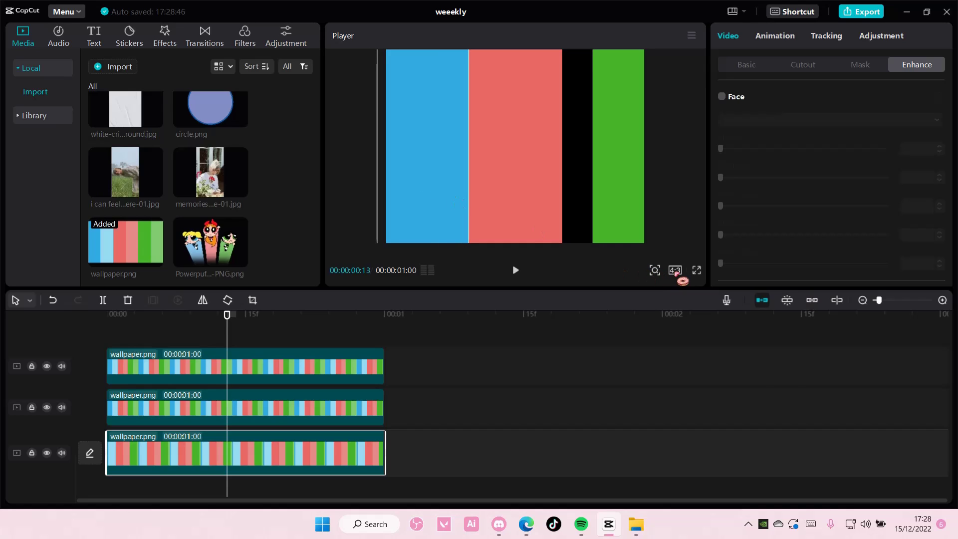
click(675, 270)
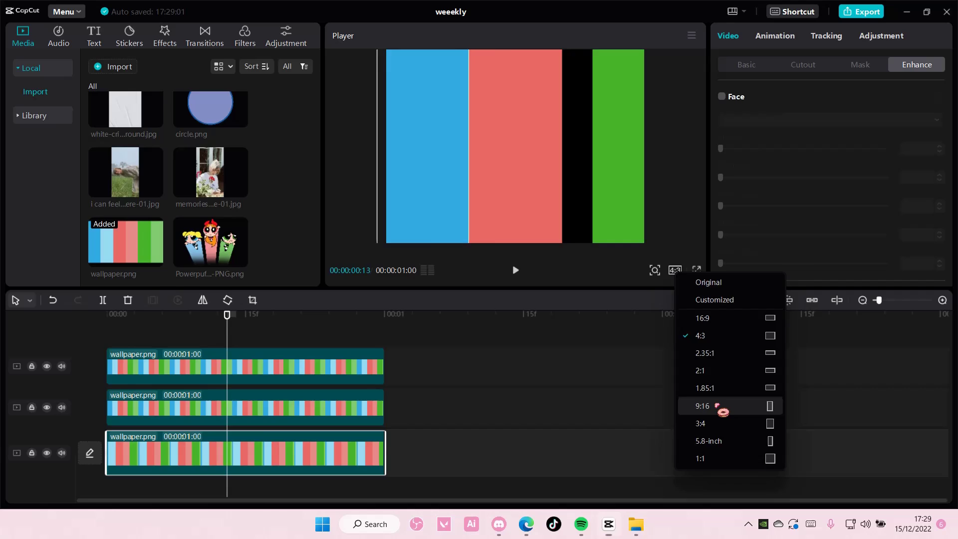
click(712, 405)
click(674, 270)
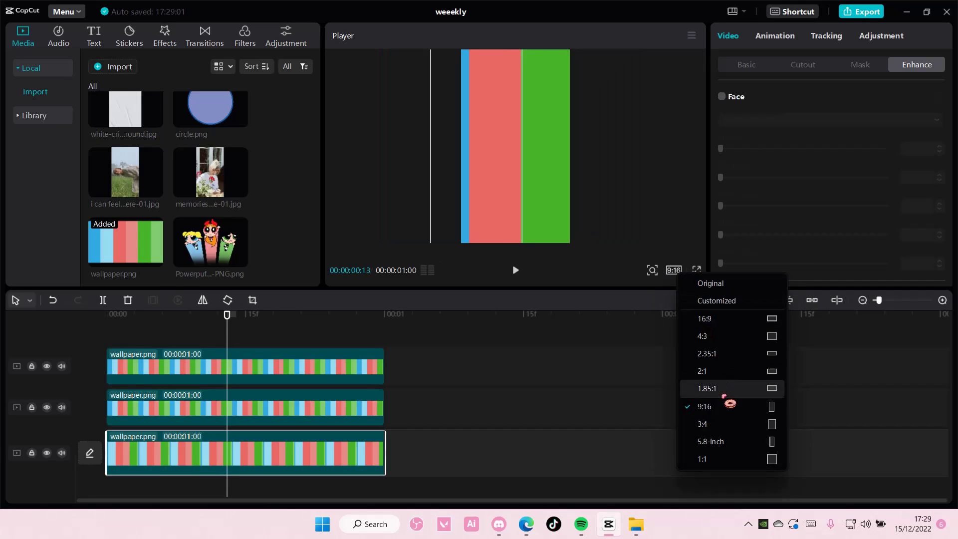
click(722, 422)
click(674, 270)
click(744, 442)
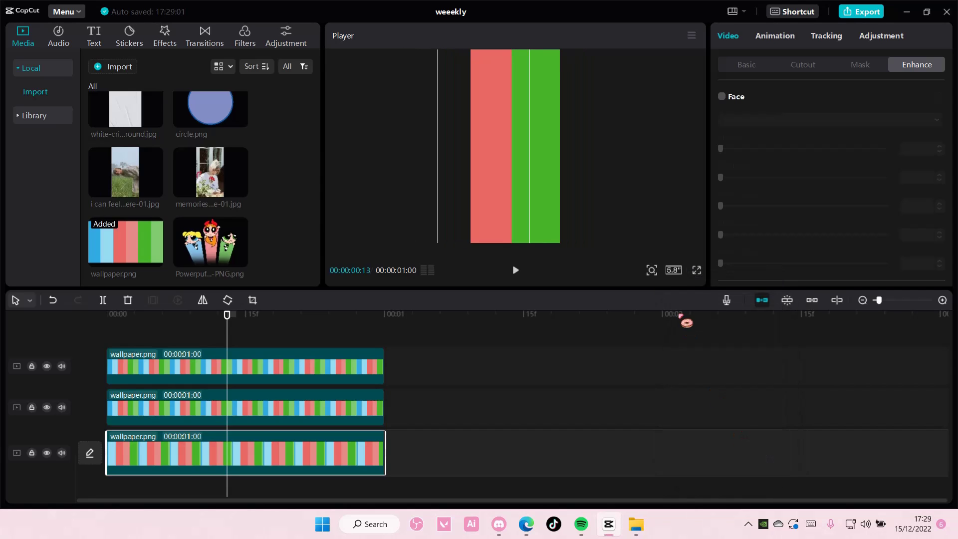
click(674, 270)
click(730, 457)
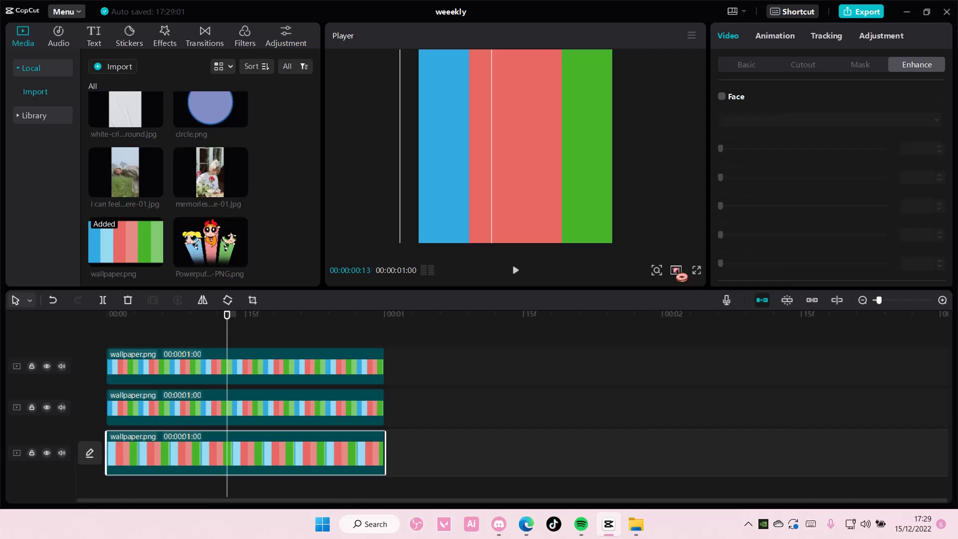
click(676, 270)
click(716, 340)
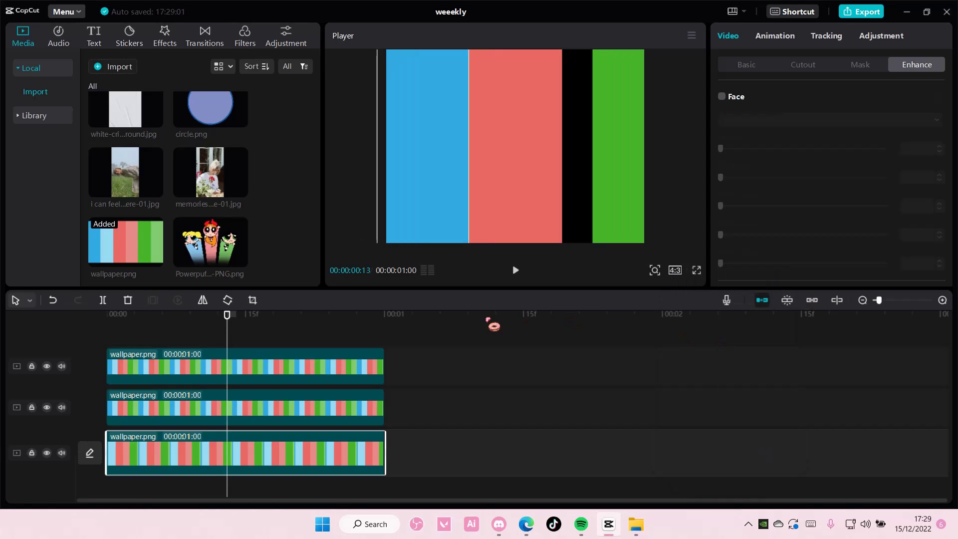
- Move the green strip against the red strip, then return the playhead to 0
click(337, 399)
click(359, 367)
drag(489, 239, 588, 163)
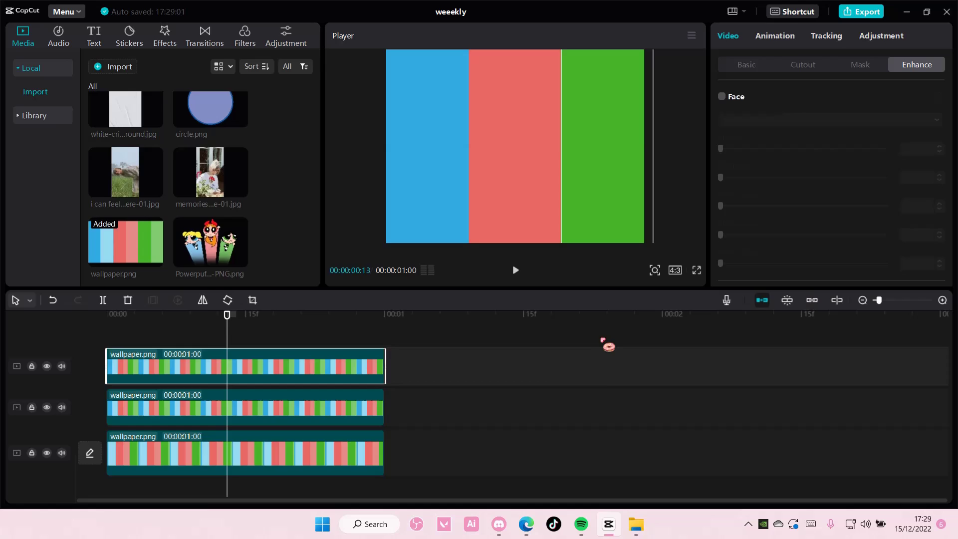
click(602, 340)
drag(384, 337, 65, 366)
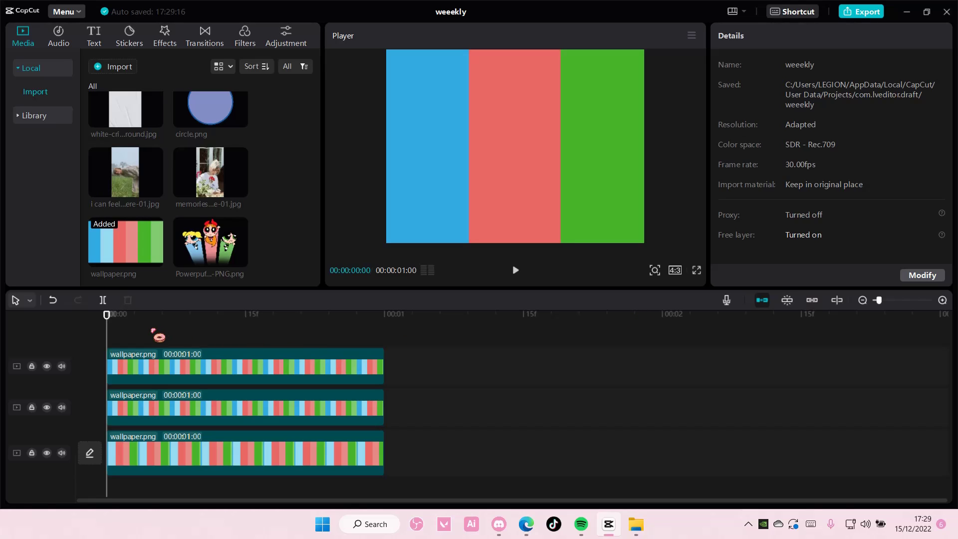
- Apply a Split mask to the blue strip clip and drag its feather handle up
click(209, 463)
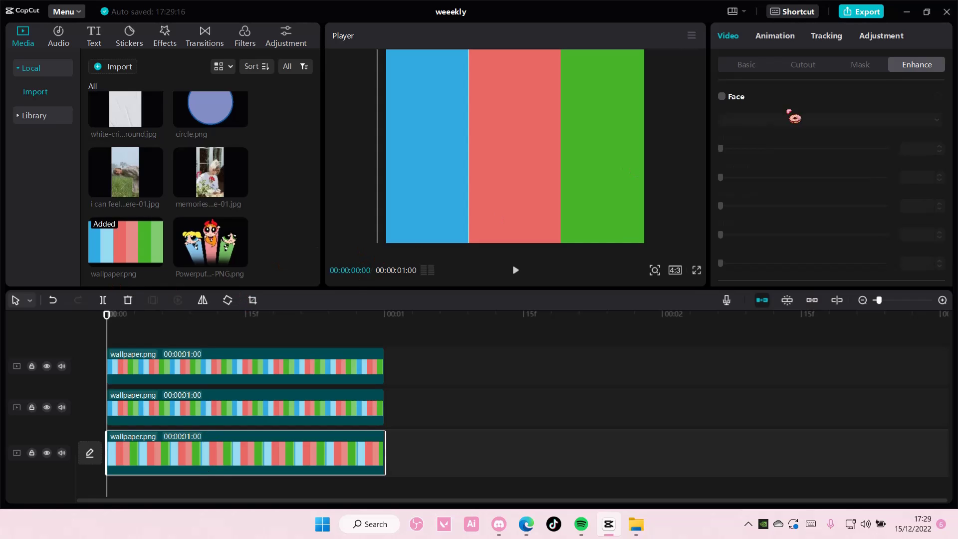
click(877, 67)
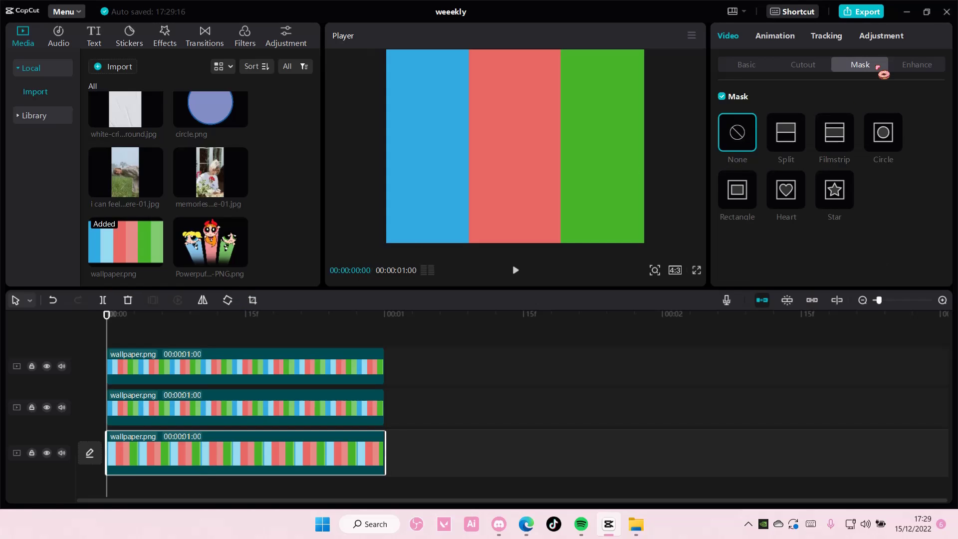
click(803, 132)
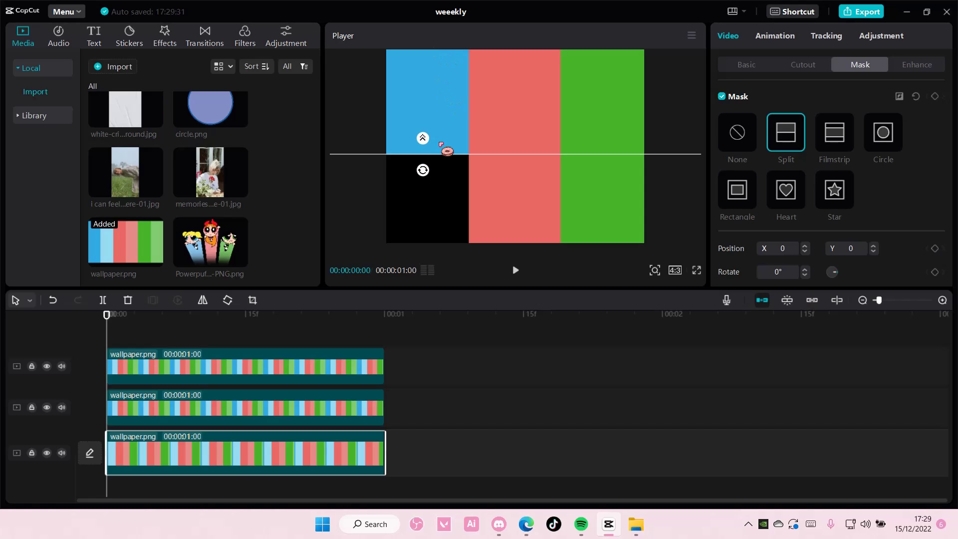
mouse_move(424, 135)
mouse_down()
mouse_move(425, 118)
mouse_move(453, 164)
mouse_move(439, 141)
mouse_up()
key(ctrl+z)
key(ctrl+z)
key(ctrl+z)
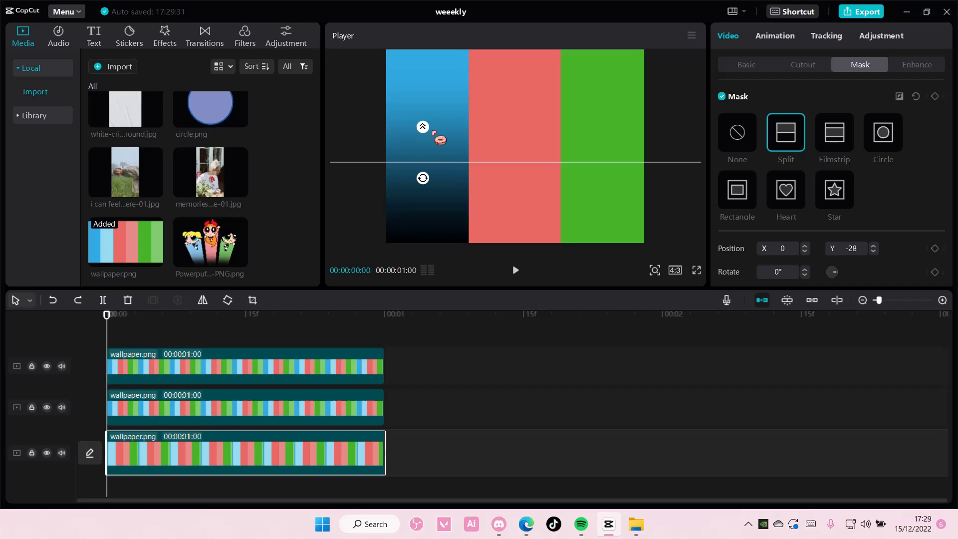
drag(427, 141, 424, 125)
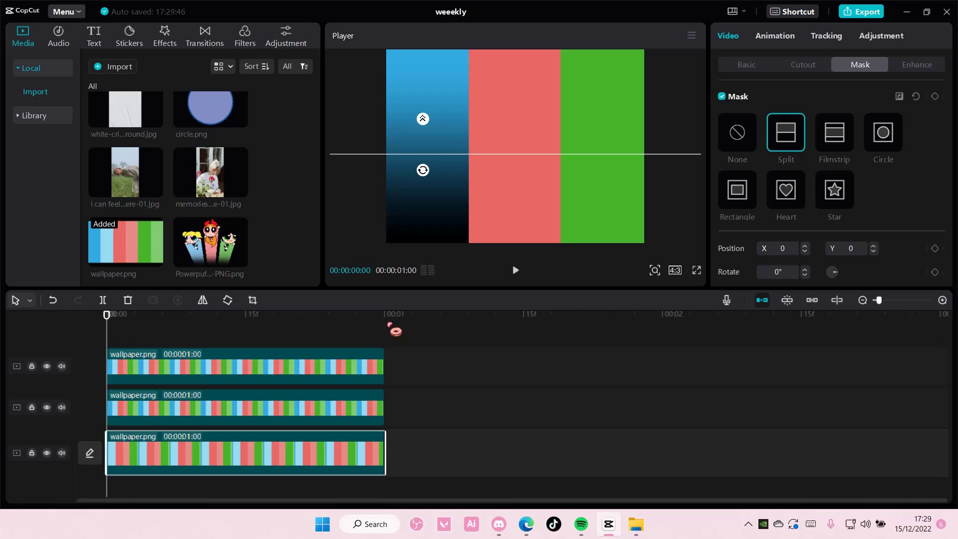
- At 00:00, keyframe the blue strip's mask with the split line at the frame's top edge
click(936, 97)
drag(454, 156, 460, 30)
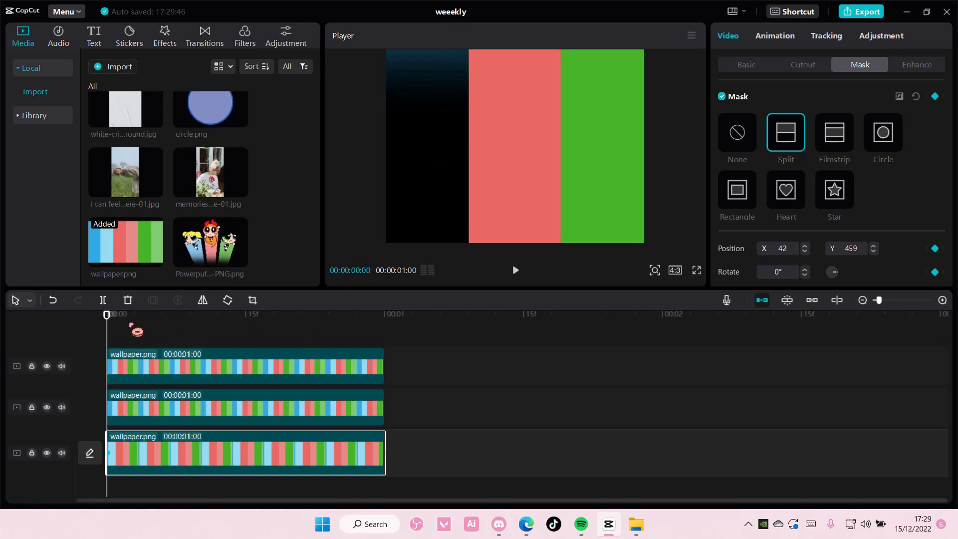
drag(107, 323, 382, 339)
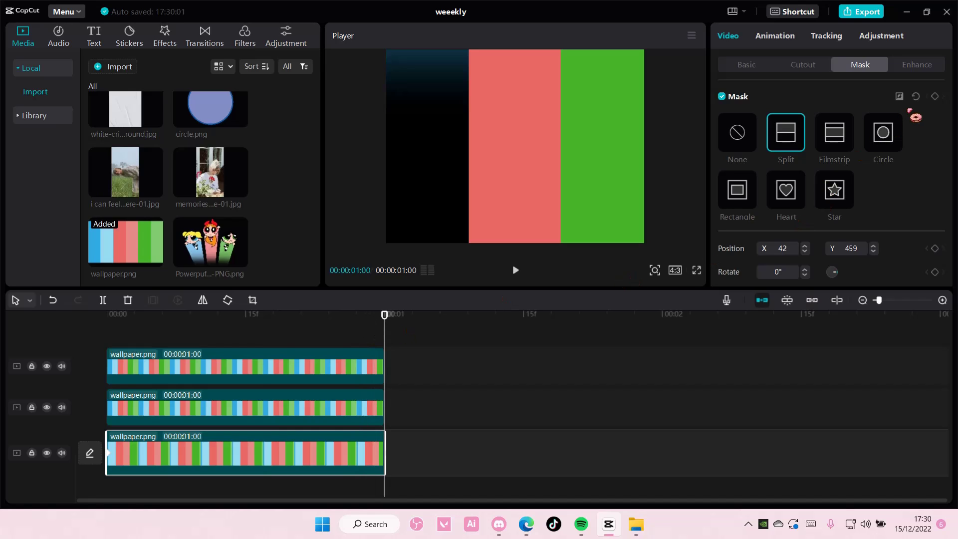
click(934, 96)
key(ctrl+z)
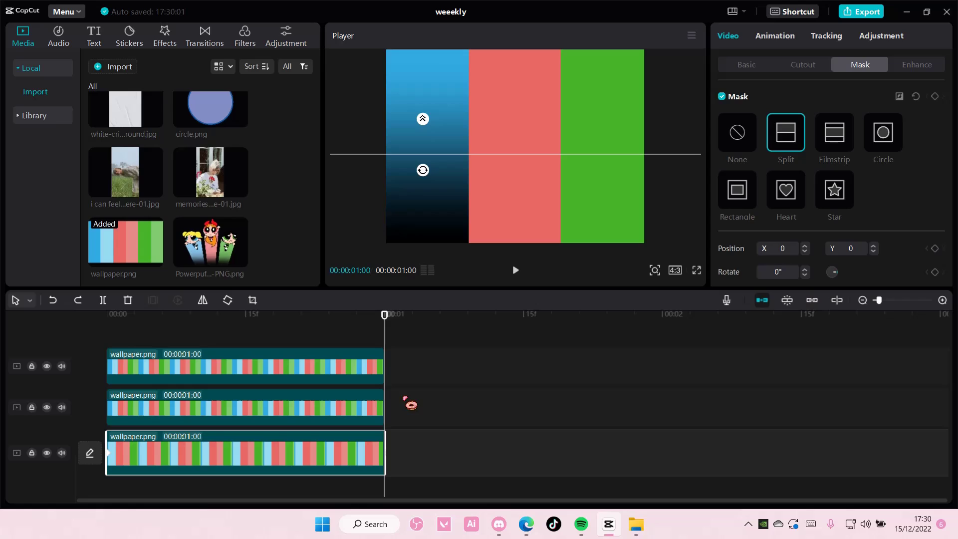
drag(385, 352, 107, 389)
drag(440, 157, 441, 54)
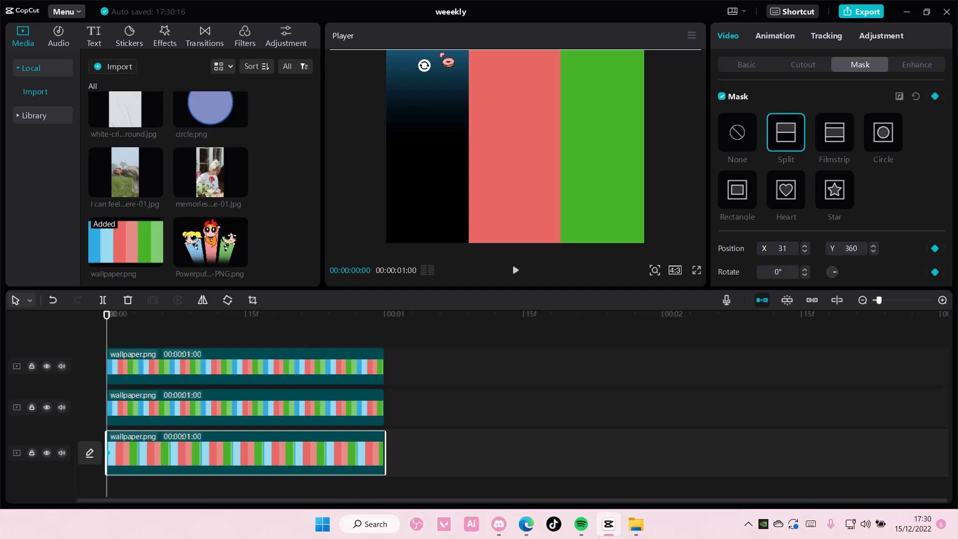
- At 00:01, add a mask keyframe with the line dragged down to fully reveal blue
drag(108, 322, 395, 338)
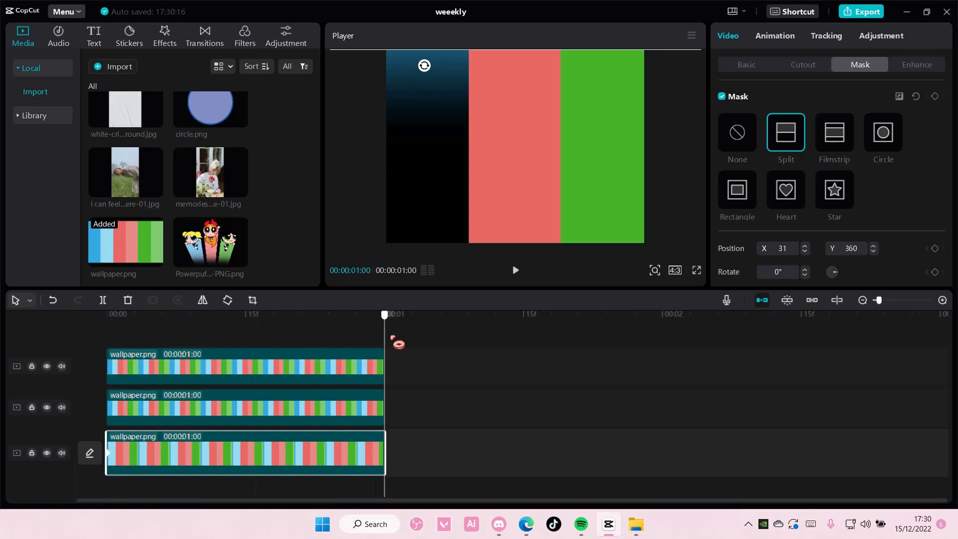
click(935, 96)
drag(379, 60, 371, 248)
drag(384, 334, 39, 336)
- Give the middle wallpaper clip a Split mask rotated to -180° with a feathered edge
click(227, 424)
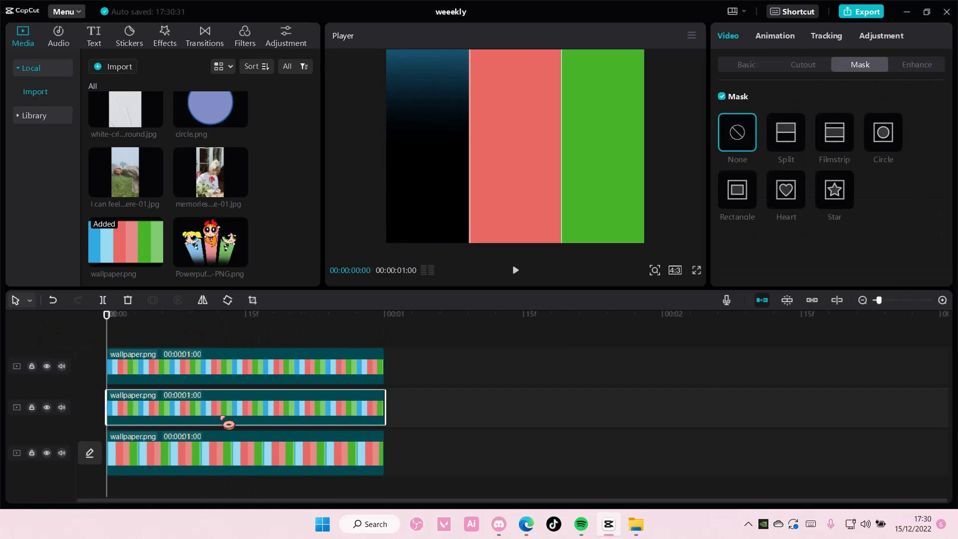
click(787, 137)
drag(516, 171, 528, 105)
drag(515, 161, 521, 200)
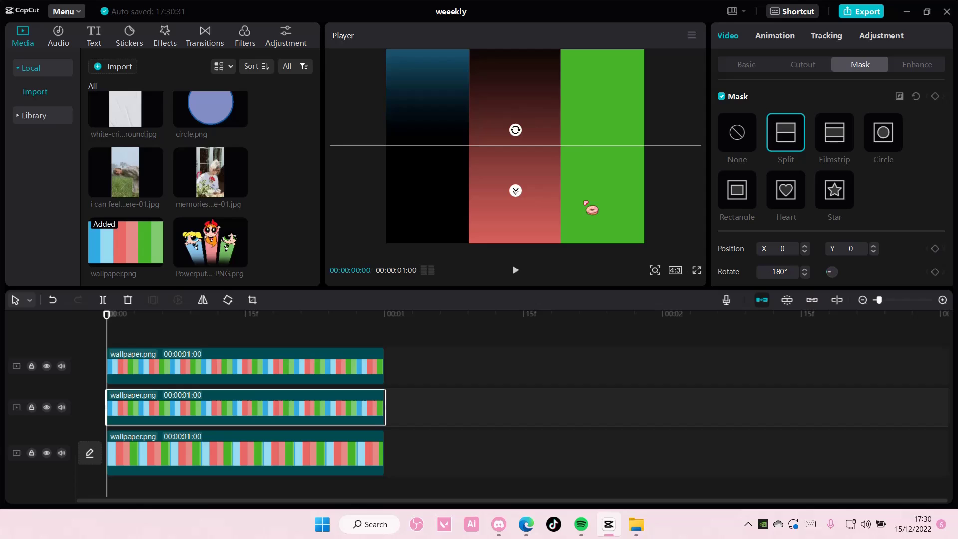
- Keyframe the mask at the bottom at 00:00, then drag it up at 00:01
click(934, 97)
drag(555, 155, 557, 249)
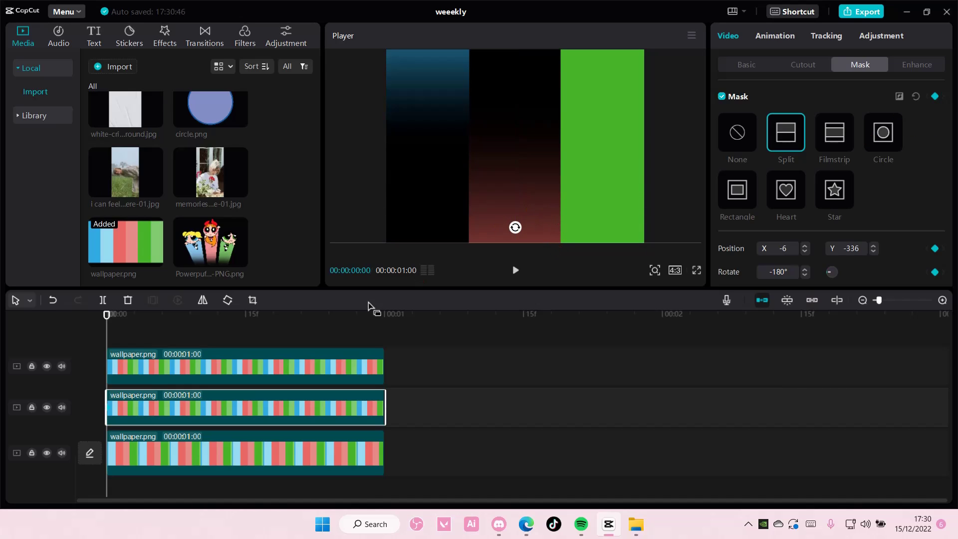
click(382, 324)
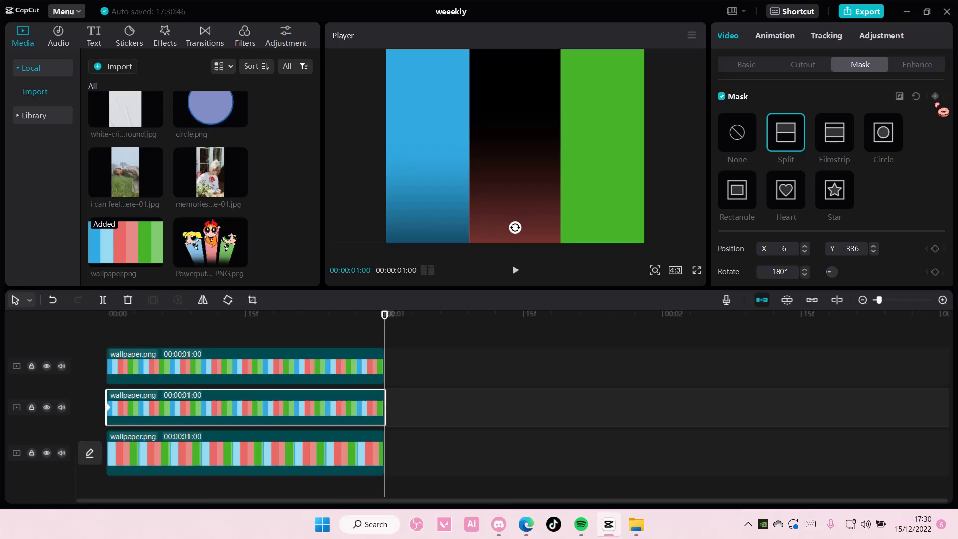
click(935, 97)
drag(556, 246, 540, 29)
- At 00:00, give the top wallpaper clip a feathered Split mask
click(314, 353)
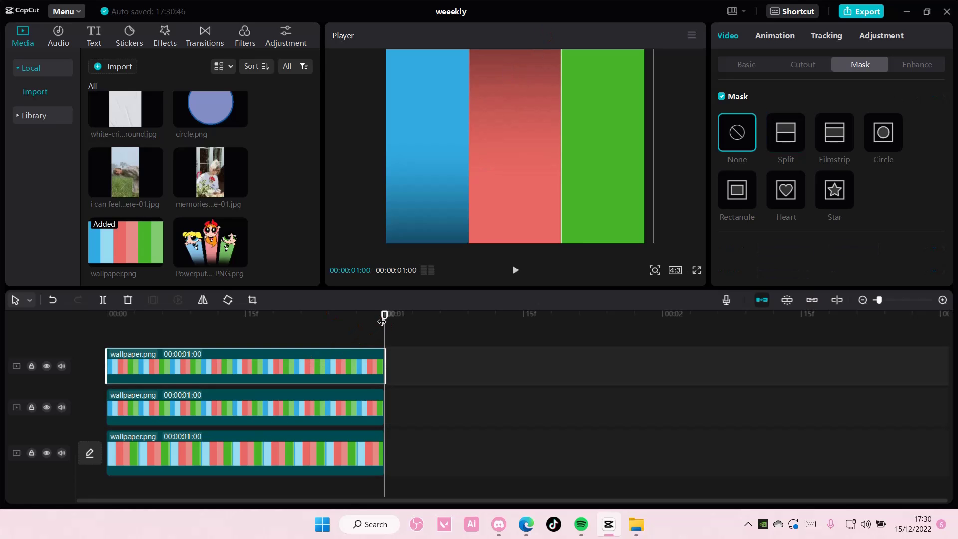
drag(381, 321, 59, 342)
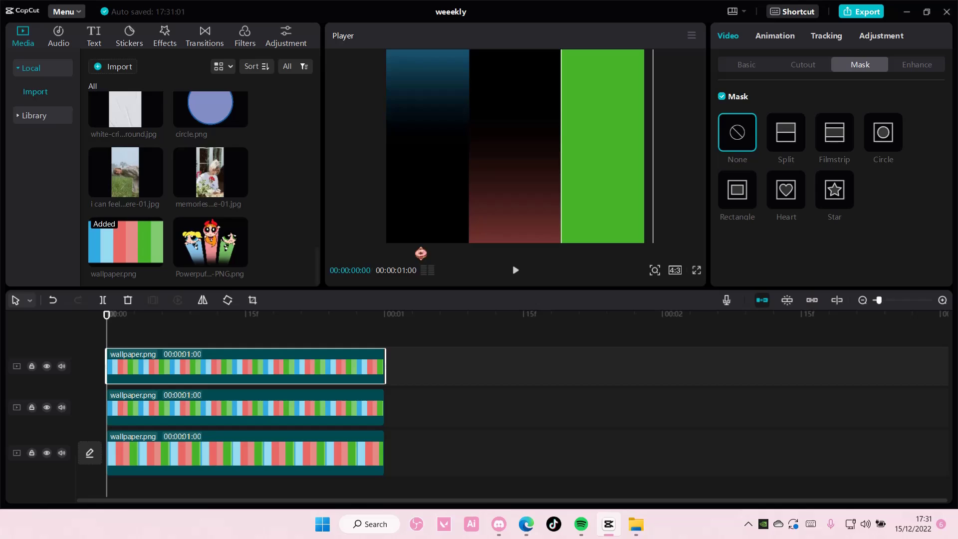
click(786, 141)
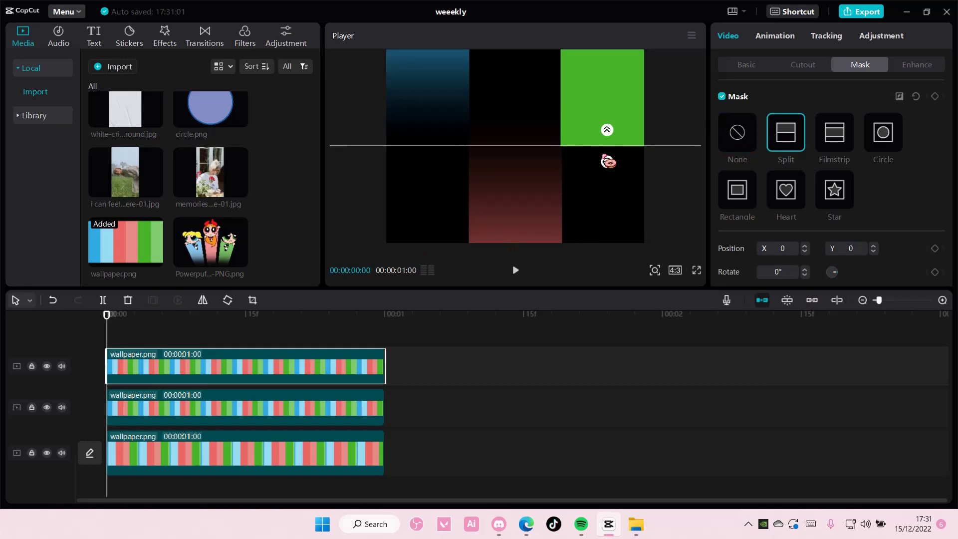
drag(613, 135, 615, 125)
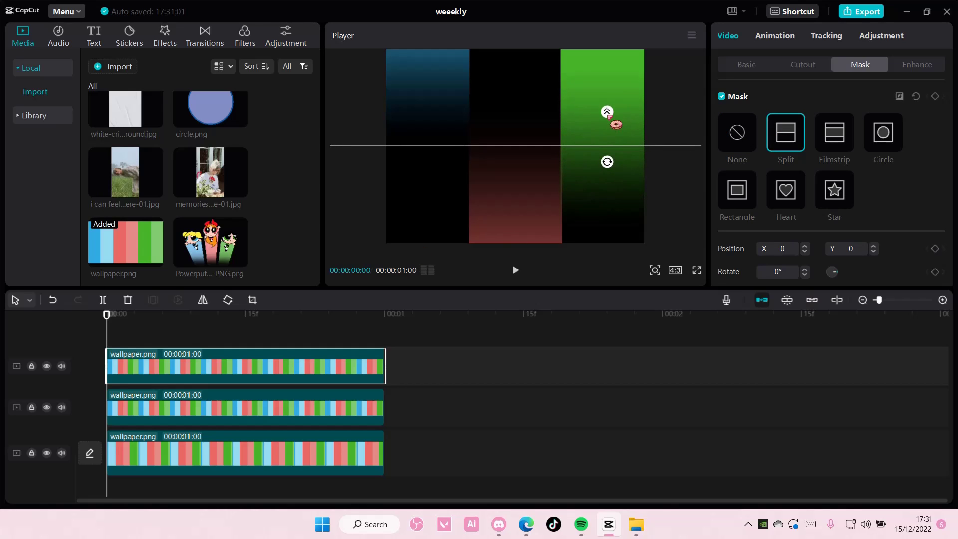
- Keyframe the mask line at the top at 00:00, then drag it to the bottom at 00:01
click(935, 97)
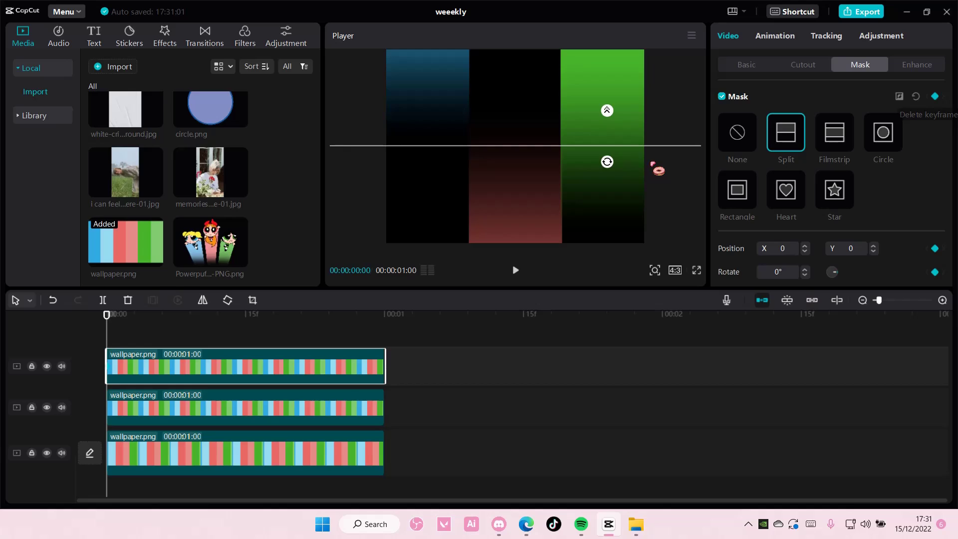
drag(618, 148, 618, 51)
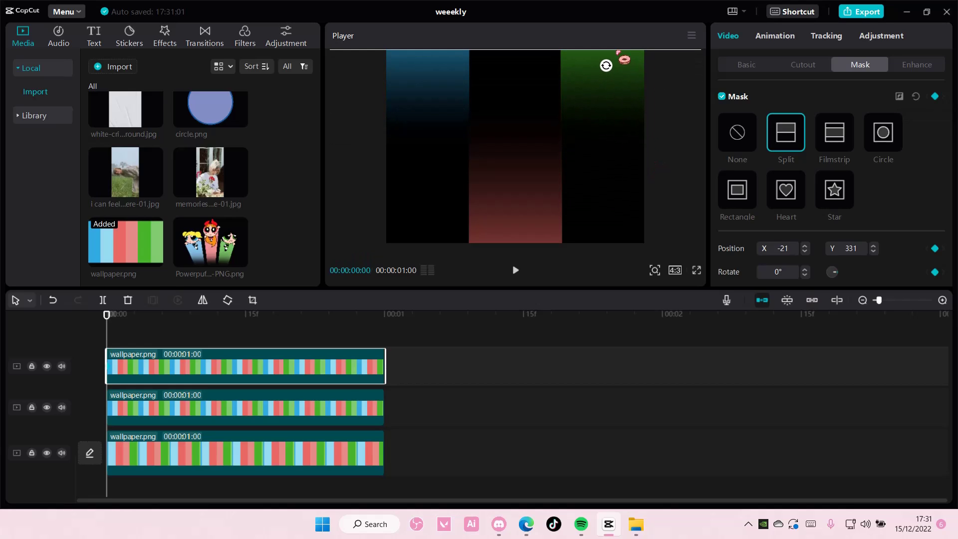
click(351, 331)
click(383, 316)
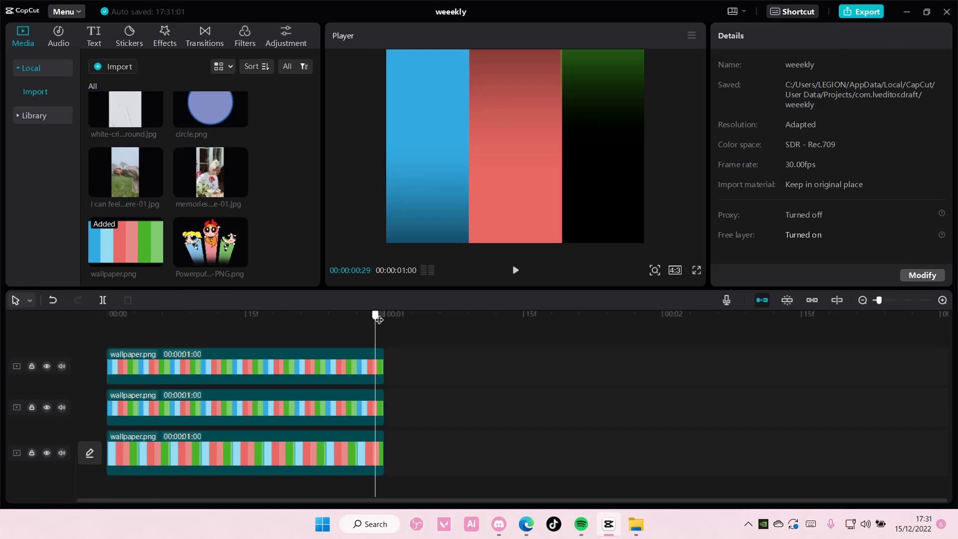
click(375, 363)
drag(646, 58, 640, 248)
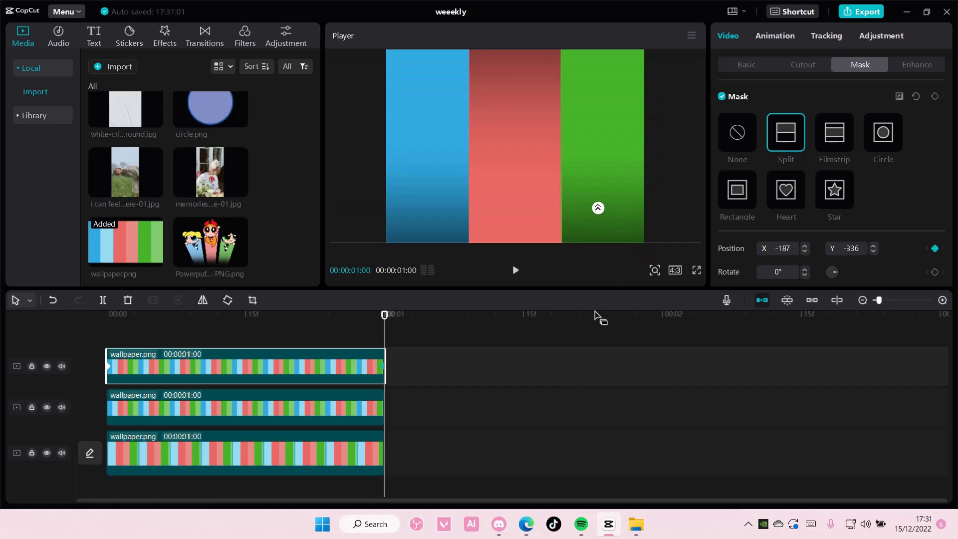
- Add Powerpuff-Girls-Transparent-PNG.png on a new top track and narrow its crop to the left girl
click(389, 337)
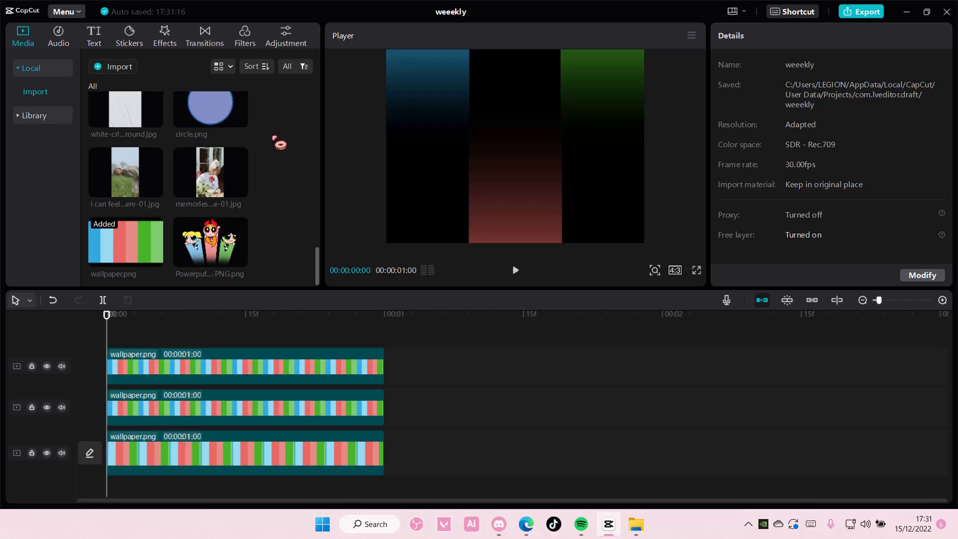
click(241, 259)
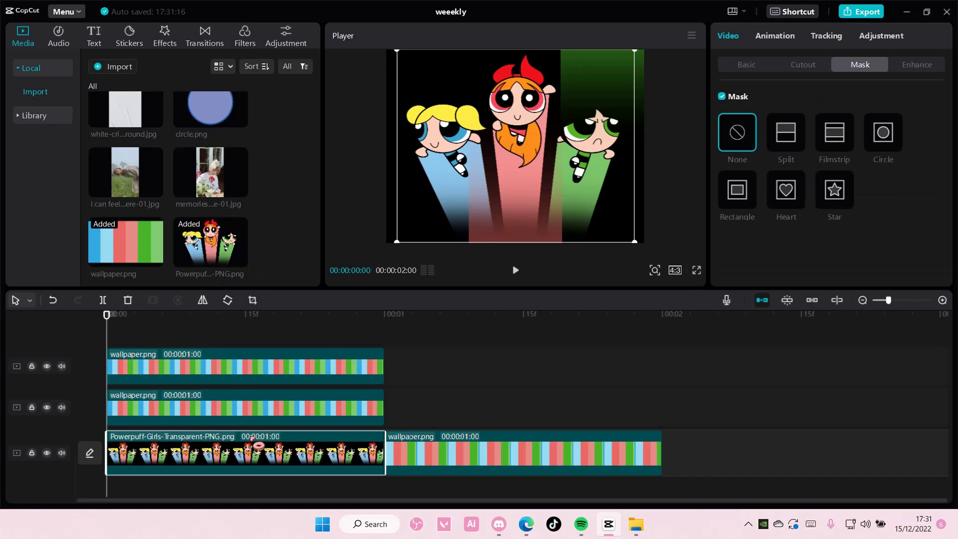
drag(258, 447, 223, 336)
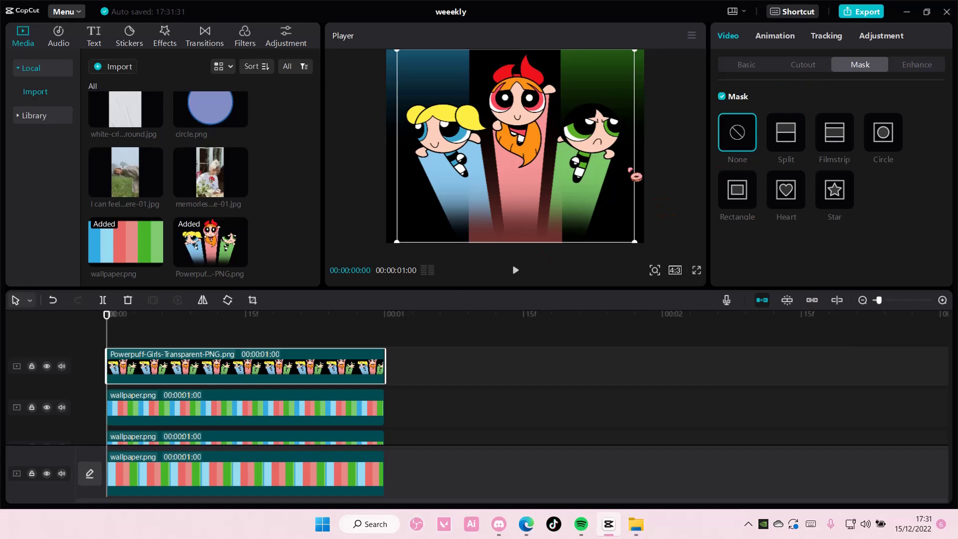
click(253, 300)
drag(662, 258, 442, 255)
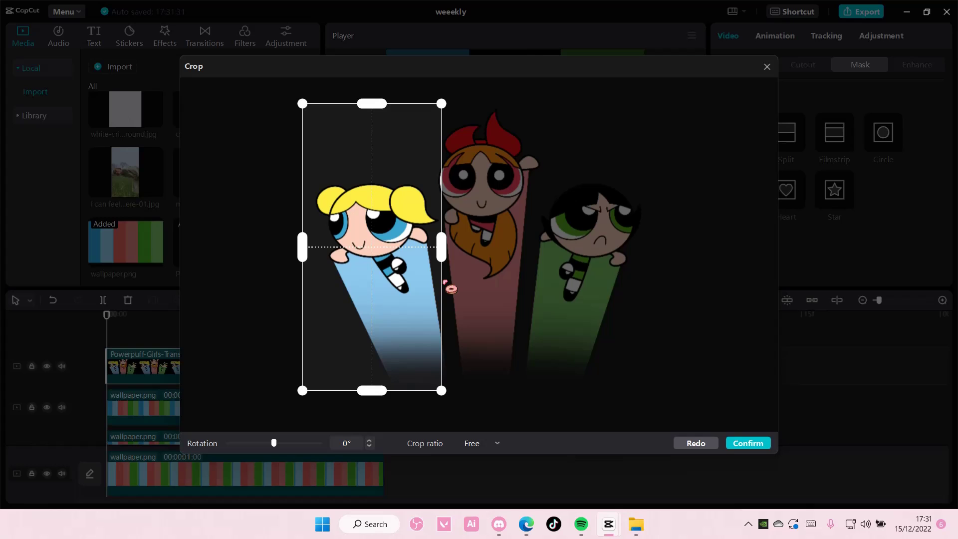
- Cancel the crop and add a Split mask rotated to -99°, leaving only the left blonde girl
click(773, 74)
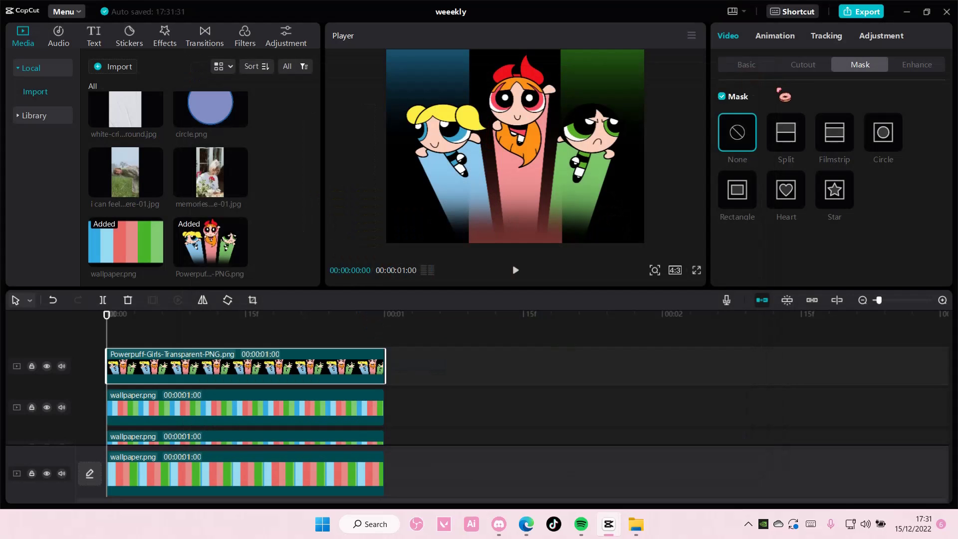
click(793, 146)
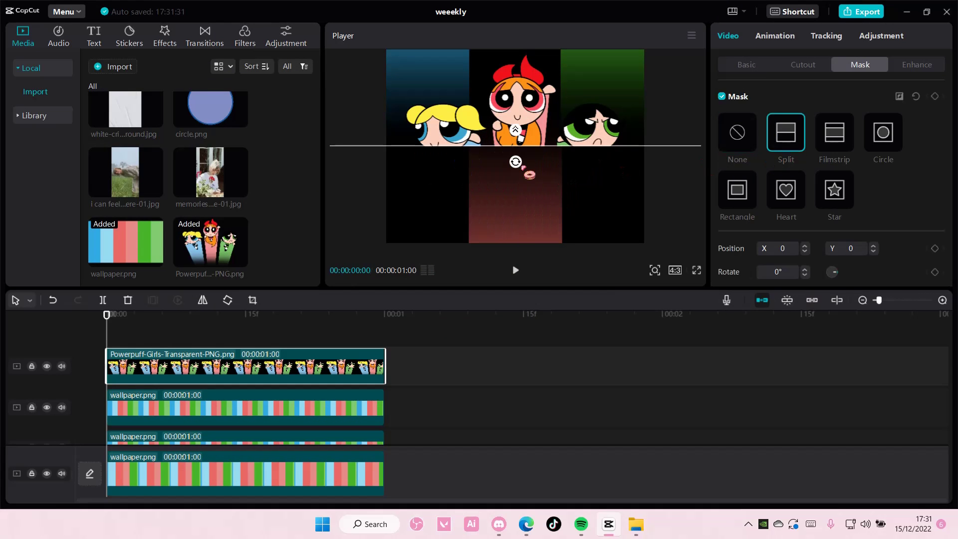
drag(515, 161, 589, 157)
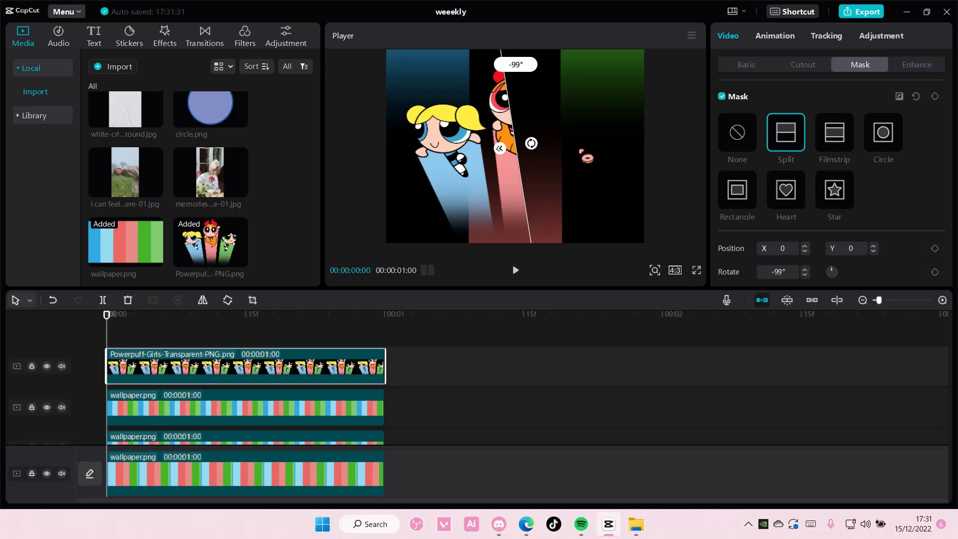
drag(525, 177, 496, 186)
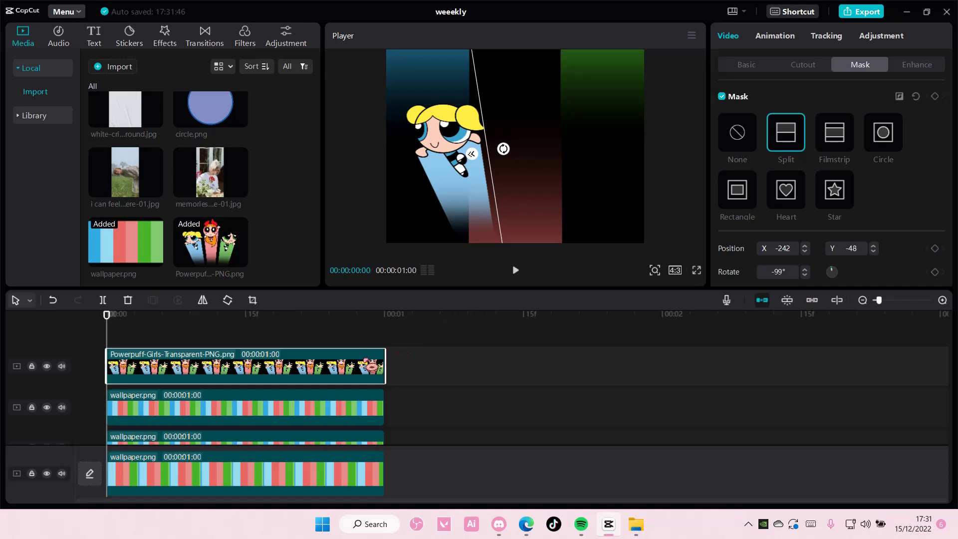
- Scale the Powerpuff image to 50% and move it to X -862, Y 74 over the blue strip
click(746, 64)
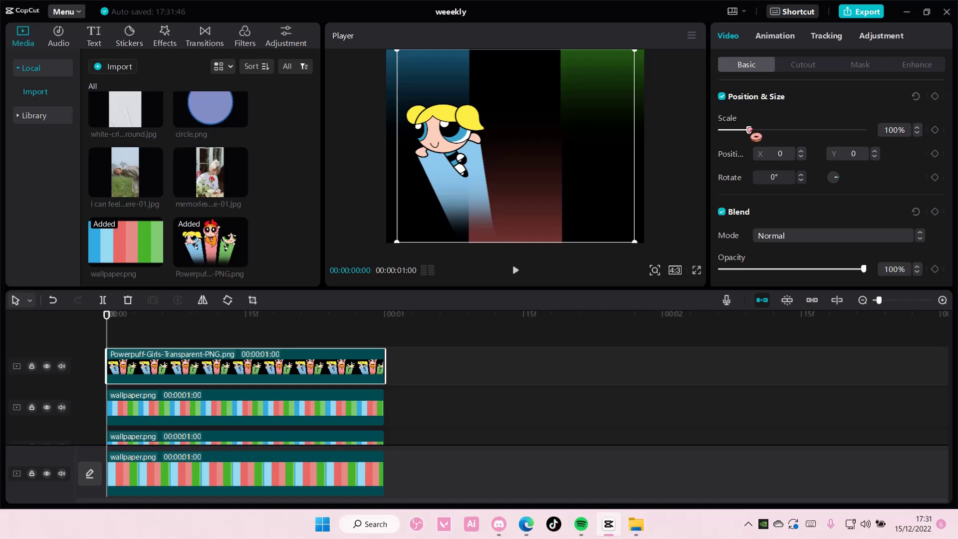
drag(750, 131, 747, 130)
key(ctrl+z)
mouse_move(748, 131)
mouse_down()
mouse_move(736, 131)
mouse_move(742, 137)
mouse_up()
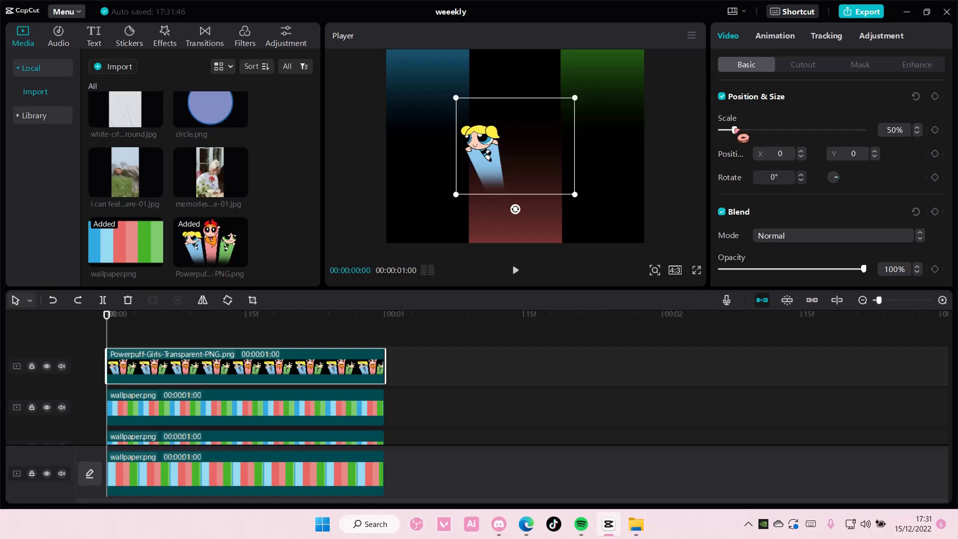
drag(499, 171, 441, 166)
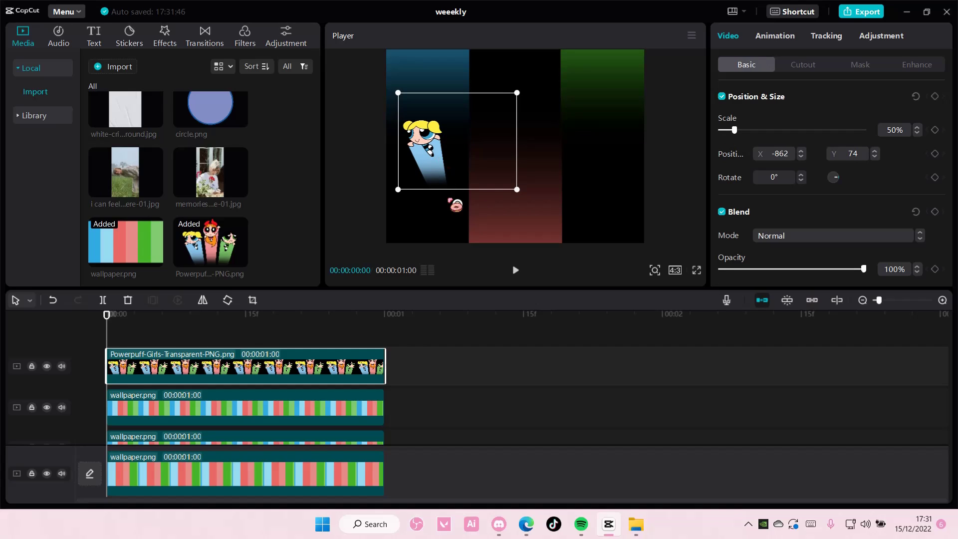
click(455, 357)
key(space)
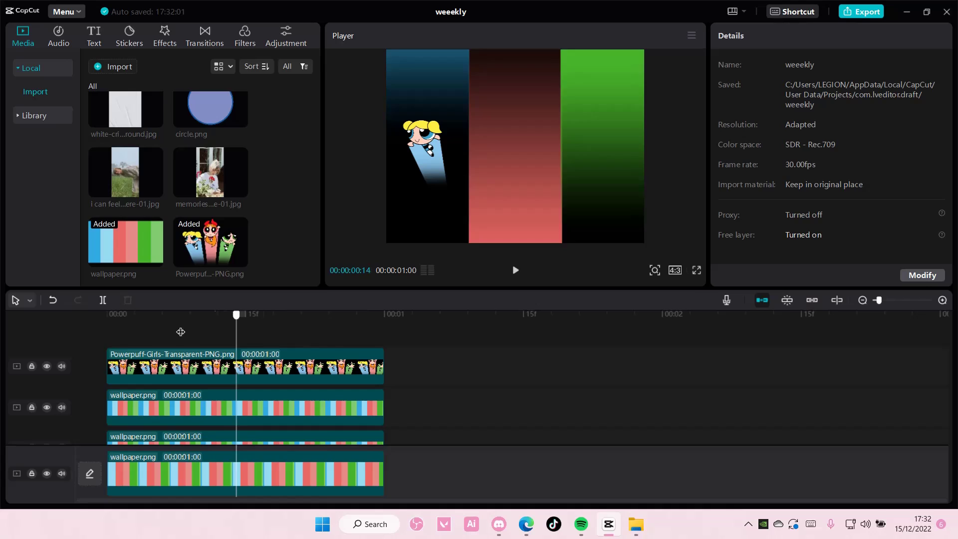
key(space)
key(space)
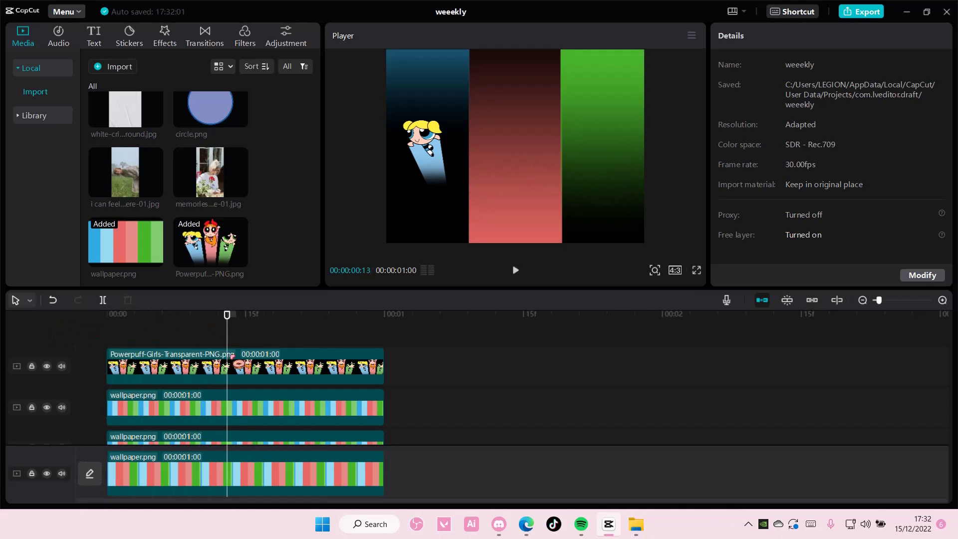
scroll(227, 394, down, 2)
click(233, 439)
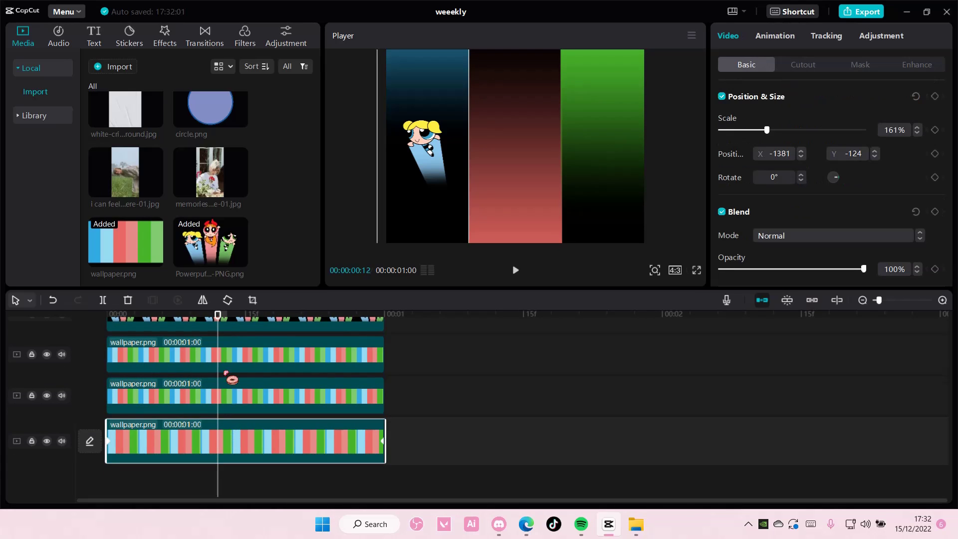
click(227, 353)
click(96, 325)
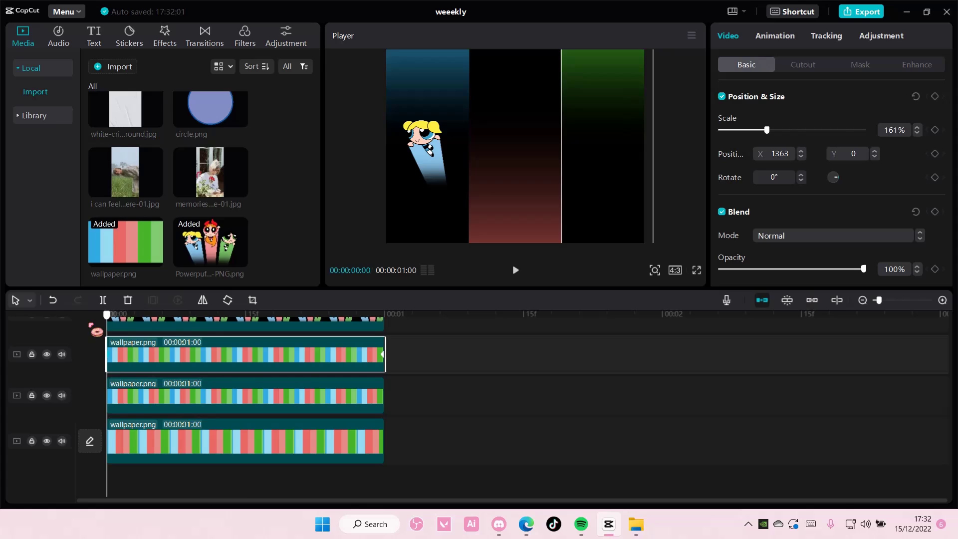
key(space)
click(107, 439)
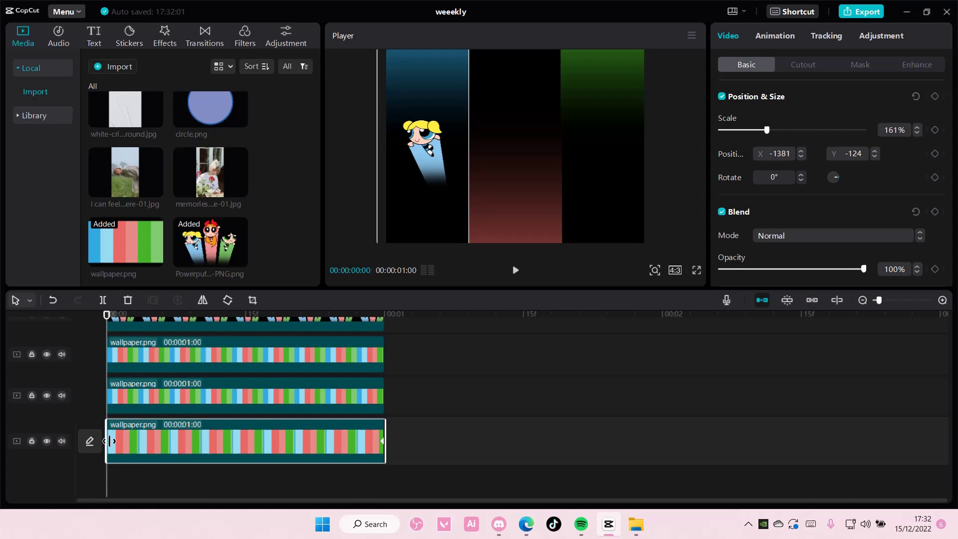
key(space)
scroll(110, 439, up, 1)
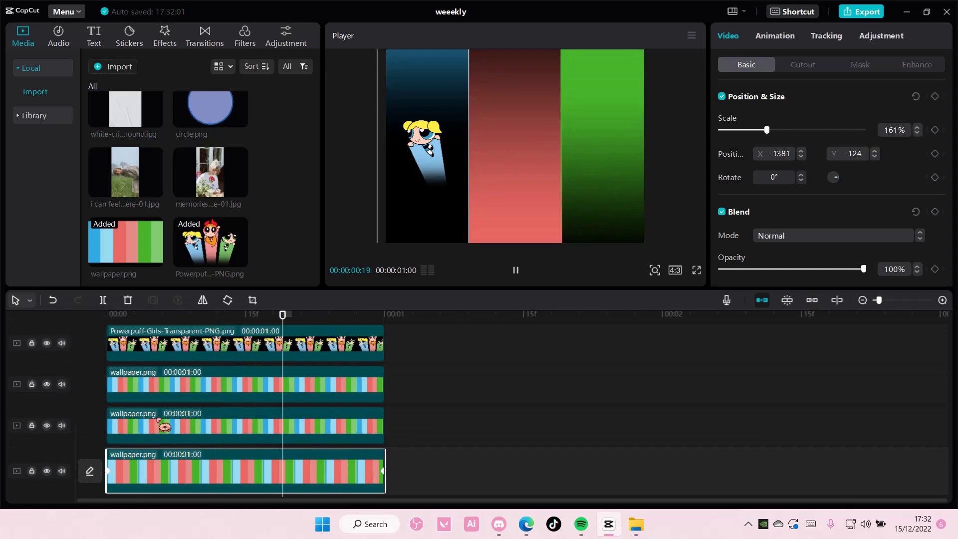
key(space)
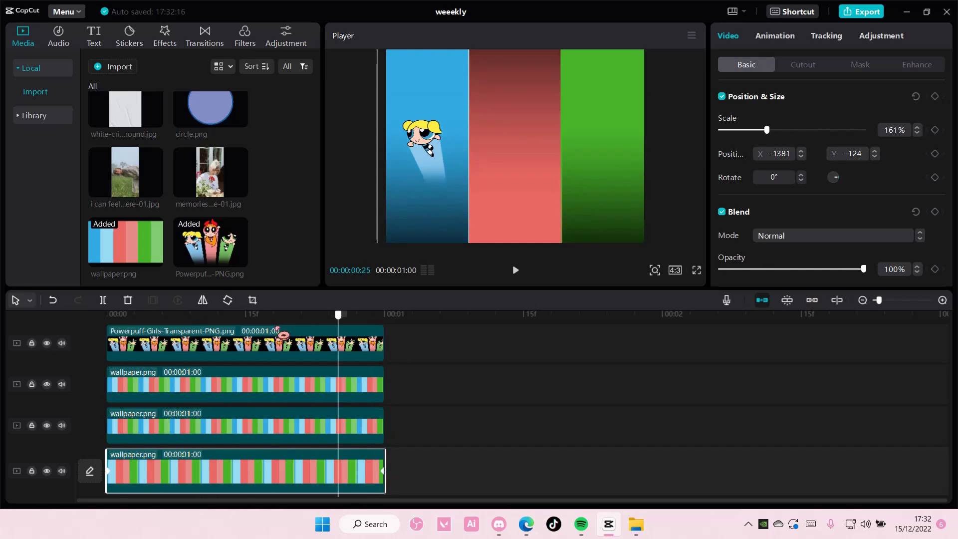
- At 00:00, add a Position & Size keyframe with Bubbles dragged up out of frame
click(407, 435)
scroll(306, 415, up, 1)
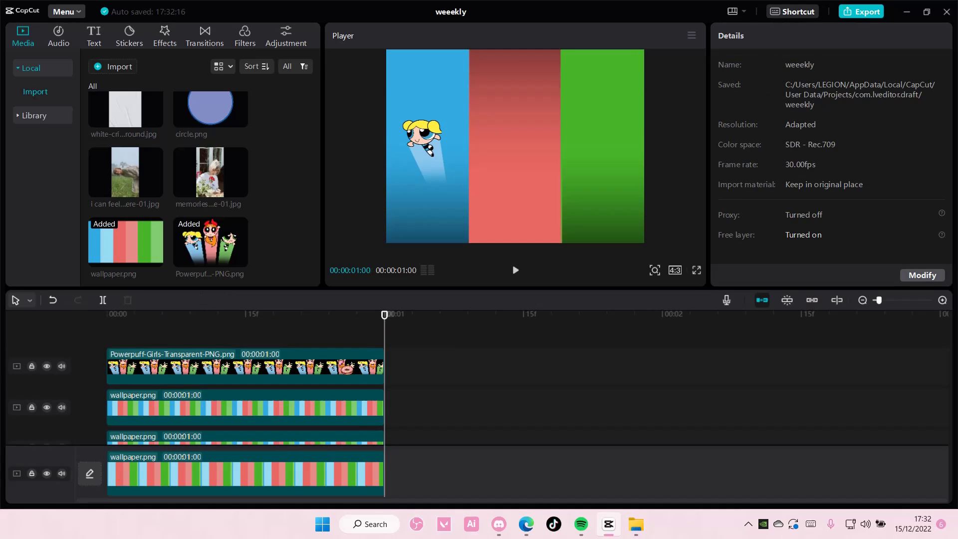
click(324, 372)
drag(384, 326, 85, 360)
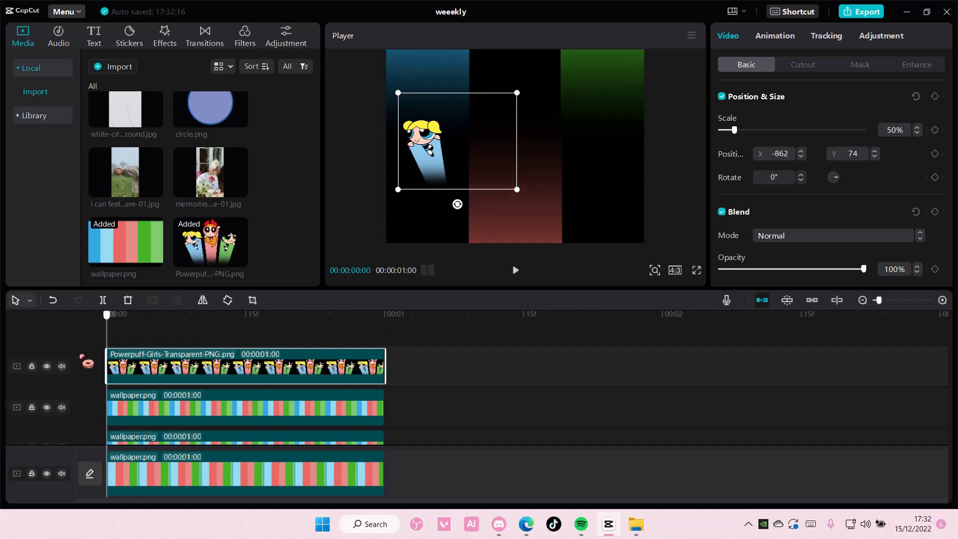
click(935, 97)
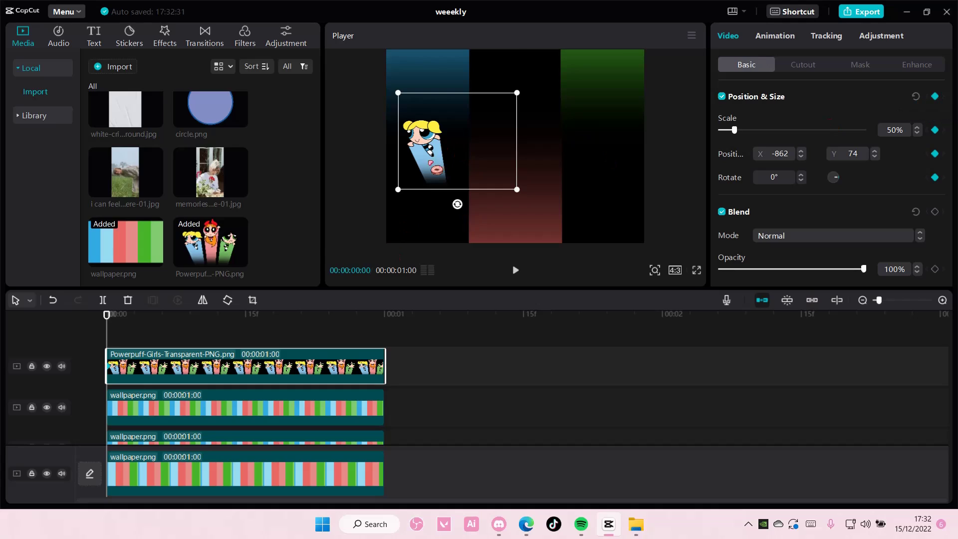
drag(436, 167, 430, 32)
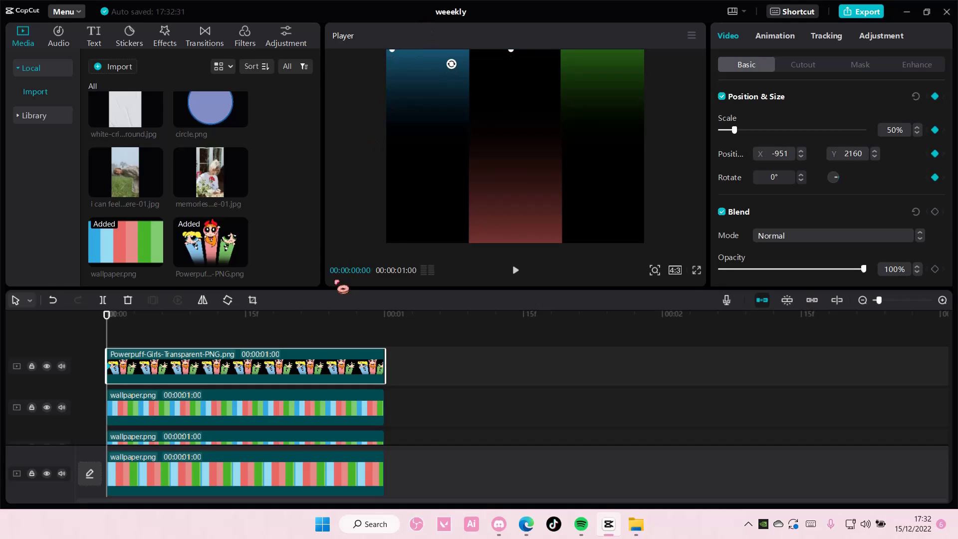
- At 00:01, add a keyframe with Y position 0 so Bubbles drops into view
drag(339, 318, 381, 326)
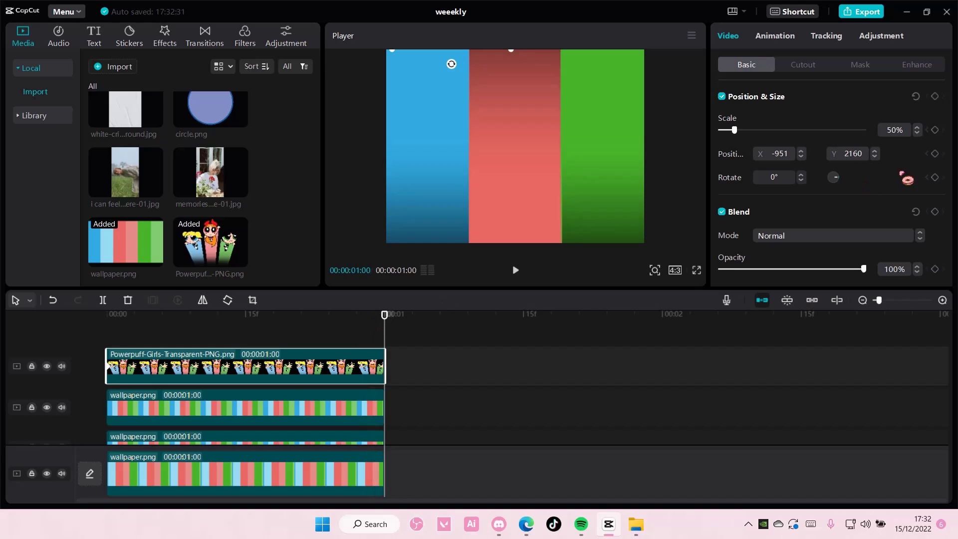
click(934, 96)
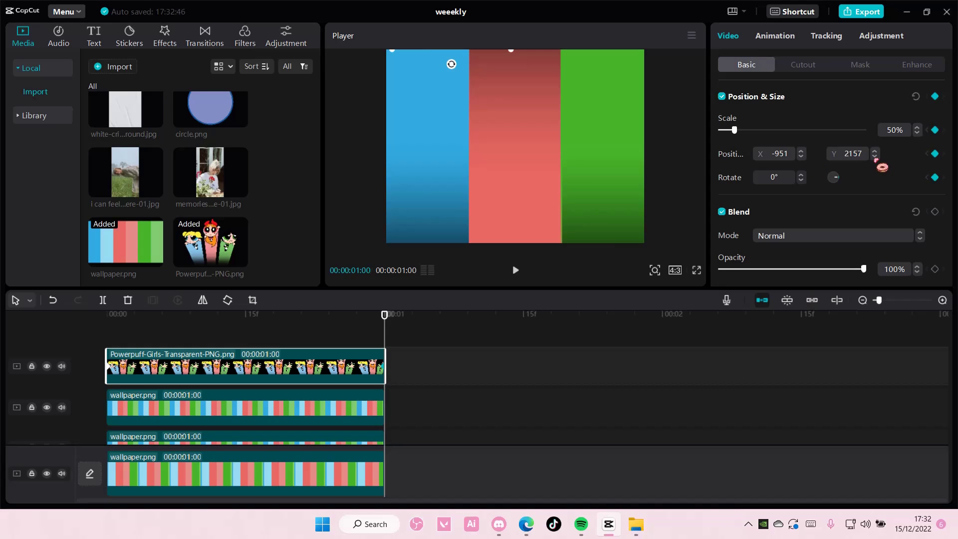
click(875, 157)
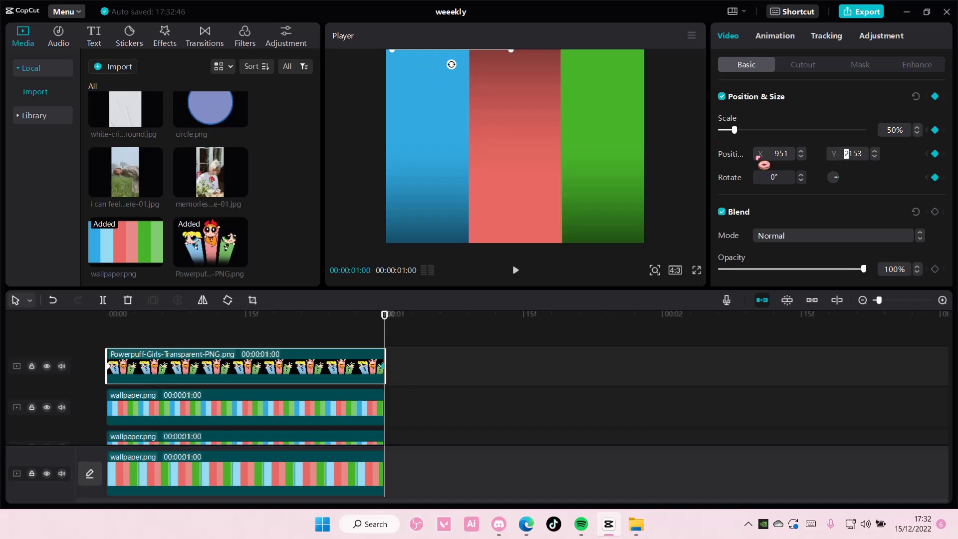
click(734, 157)
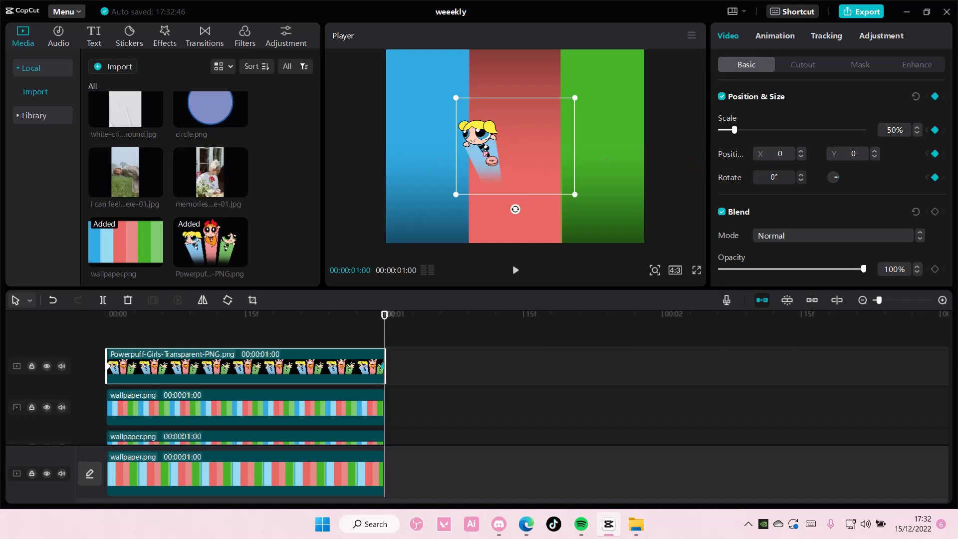
key(ctrl+z)
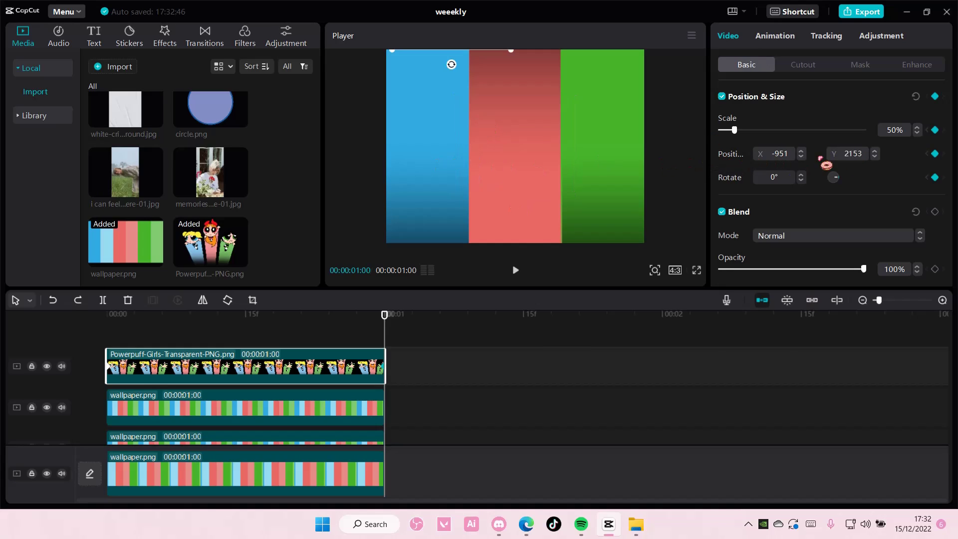
click(861, 153)
key(Return)
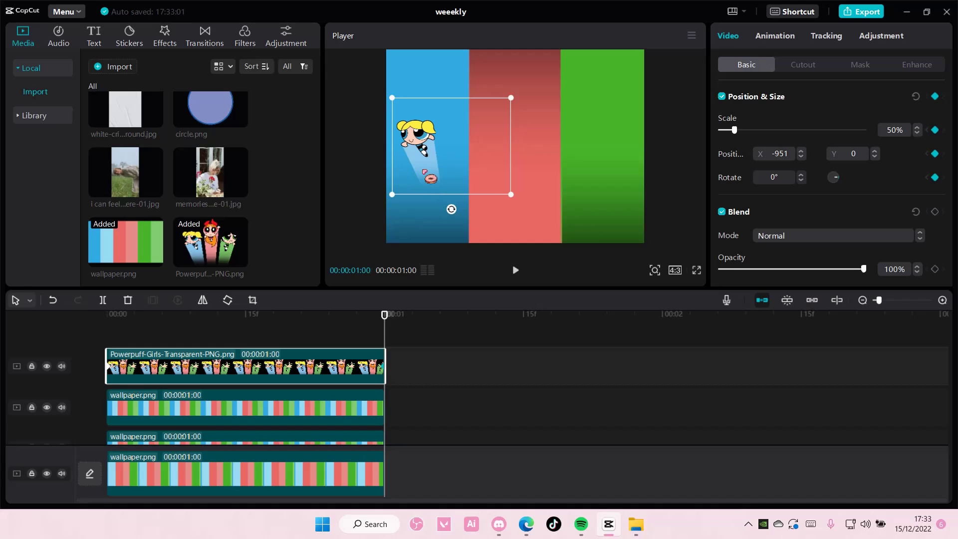
drag(375, 324, 95, 330)
key(ctrl+z)
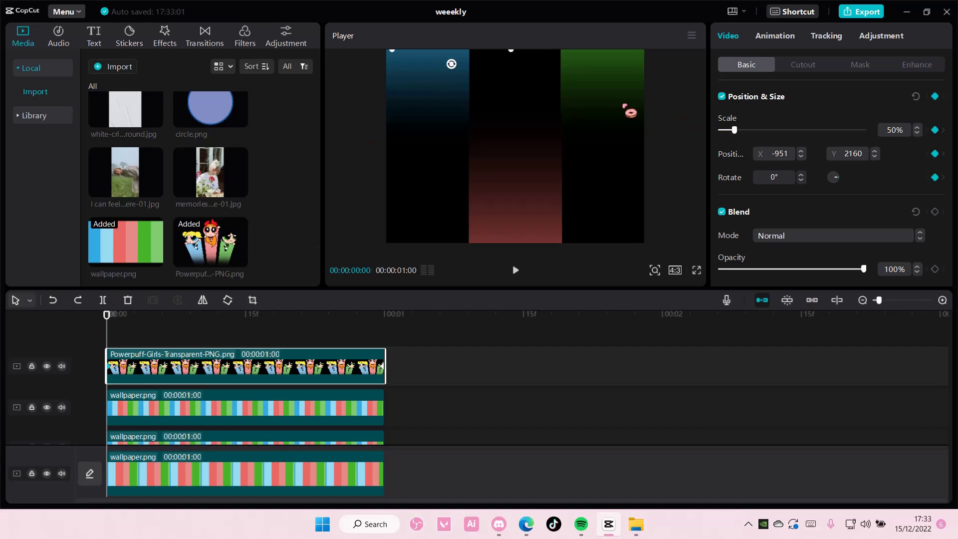
- Make Bubbles' 1-second keyframe rest over the blue stripe at X -951, Y 0
double_click(740, 159)
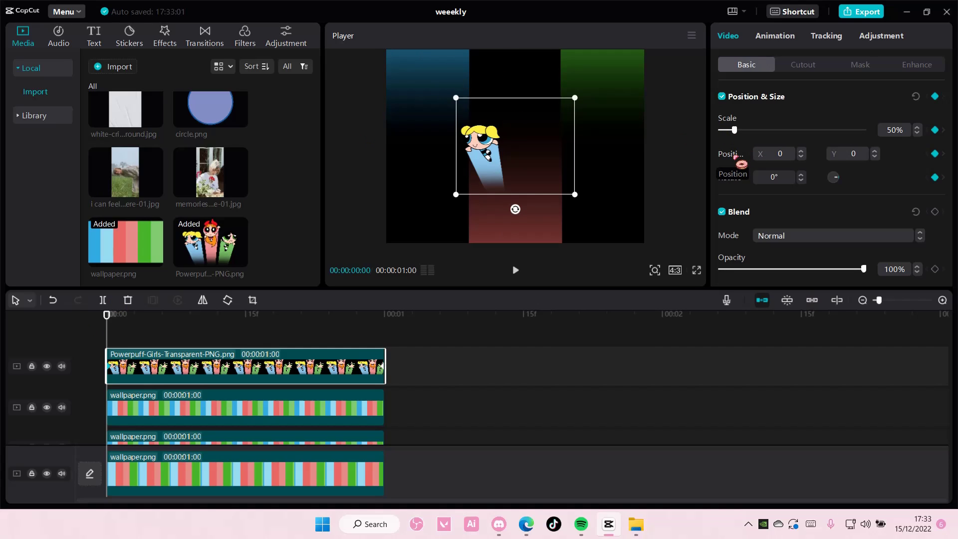
drag(501, 168, 434, 23)
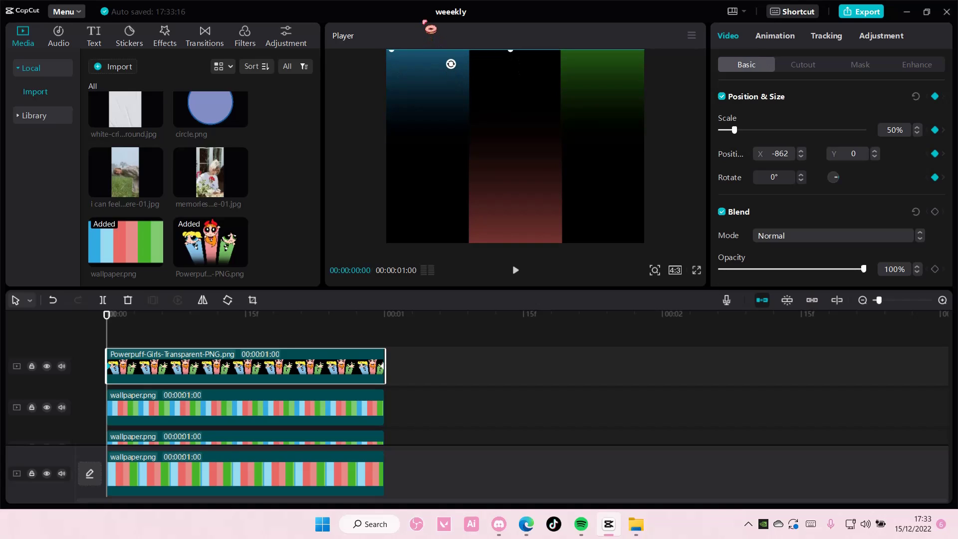
drag(106, 335, 384, 343)
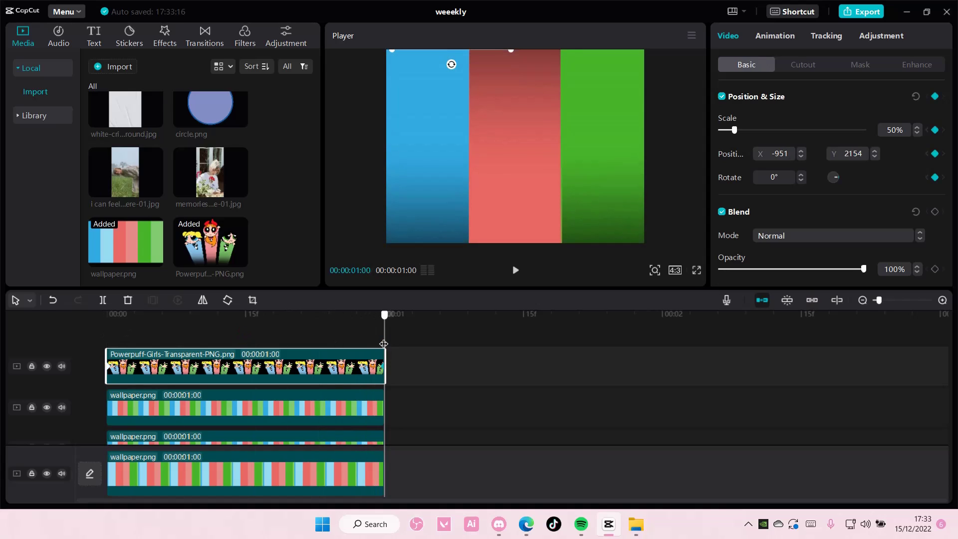
click(862, 153)
text(0)
key(Return)
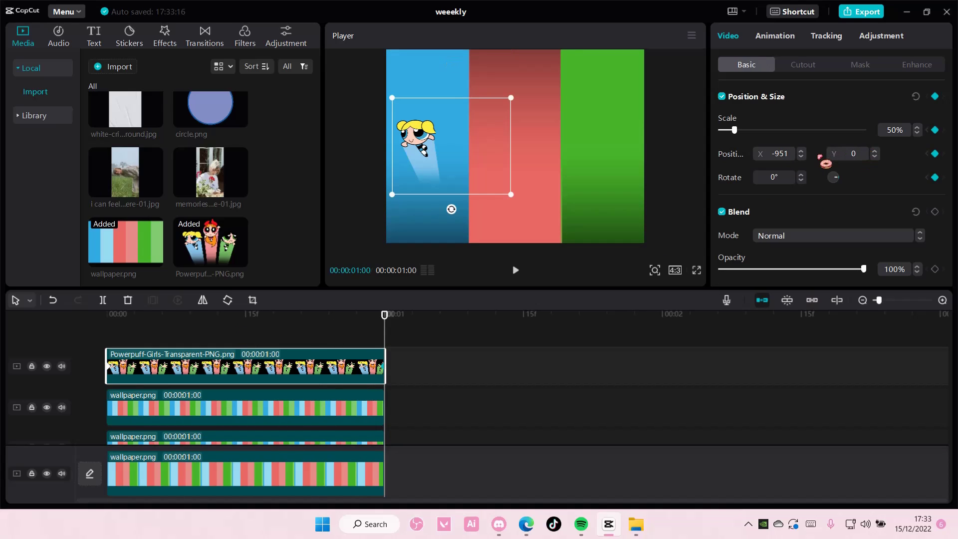
click(603, 321)
click(436, 172)
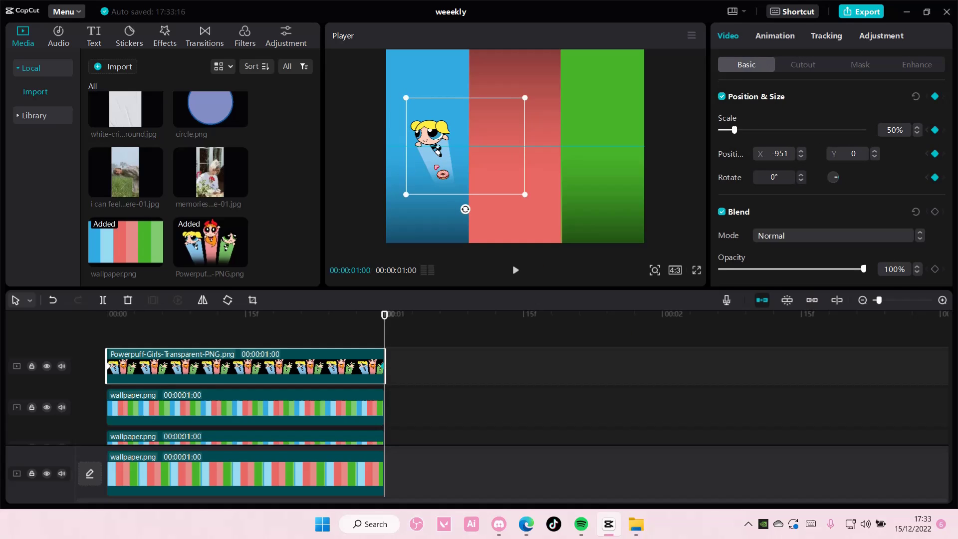
click(384, 327)
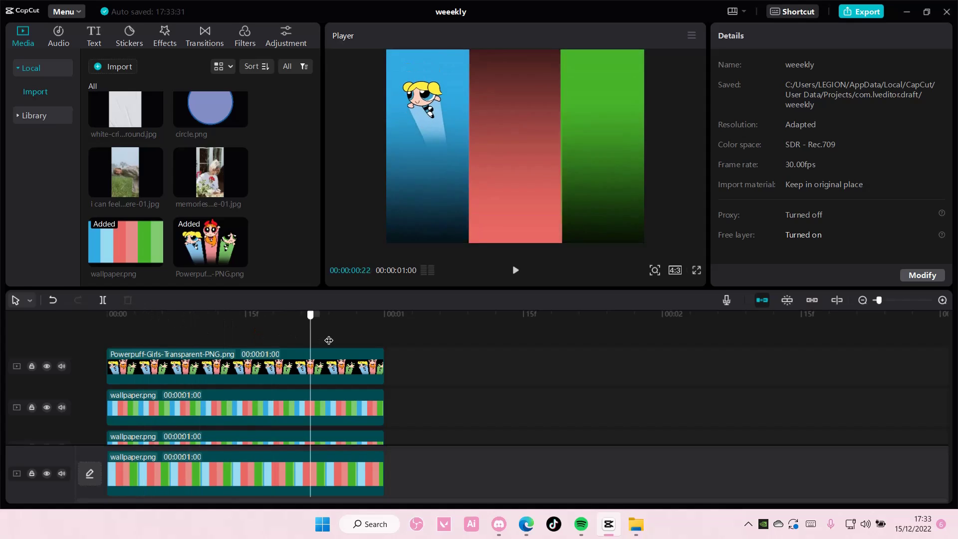
- Preview Bubbles' slide-up from partway into the clip, then return to the clip's start
click(245, 331)
key(space)
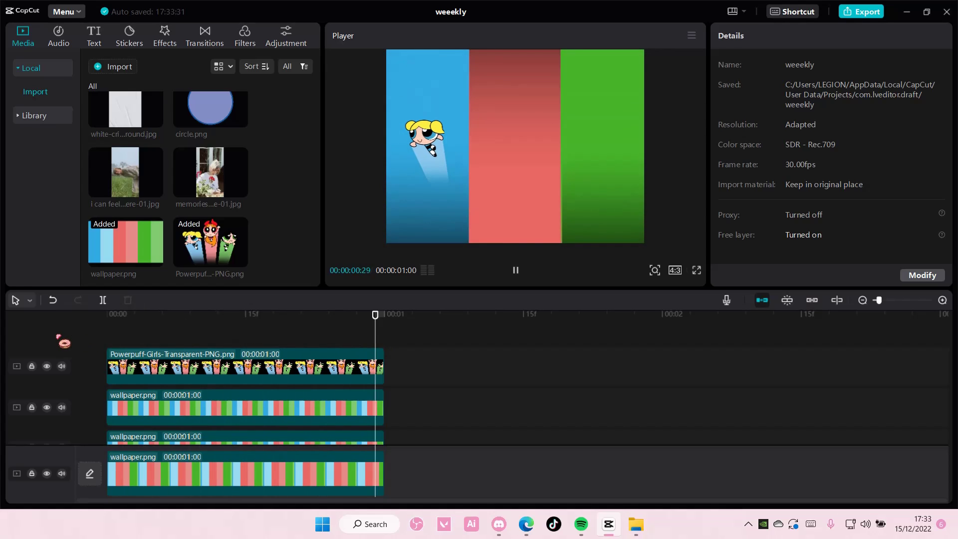
click(346, 370)
drag(385, 325, 71, 330)
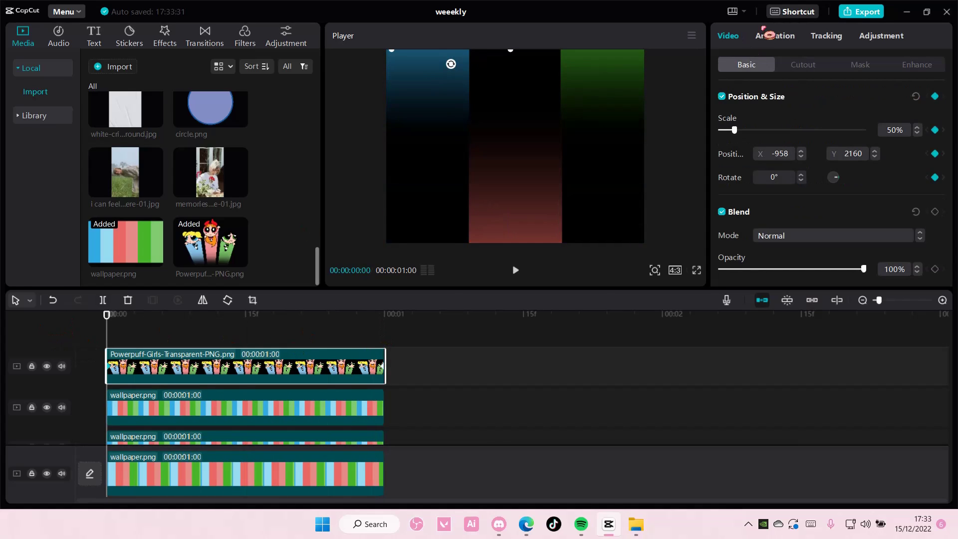
- Apply the Fade In entrance animation to Bubbles and replay the intro
click(774, 37)
click(782, 70)
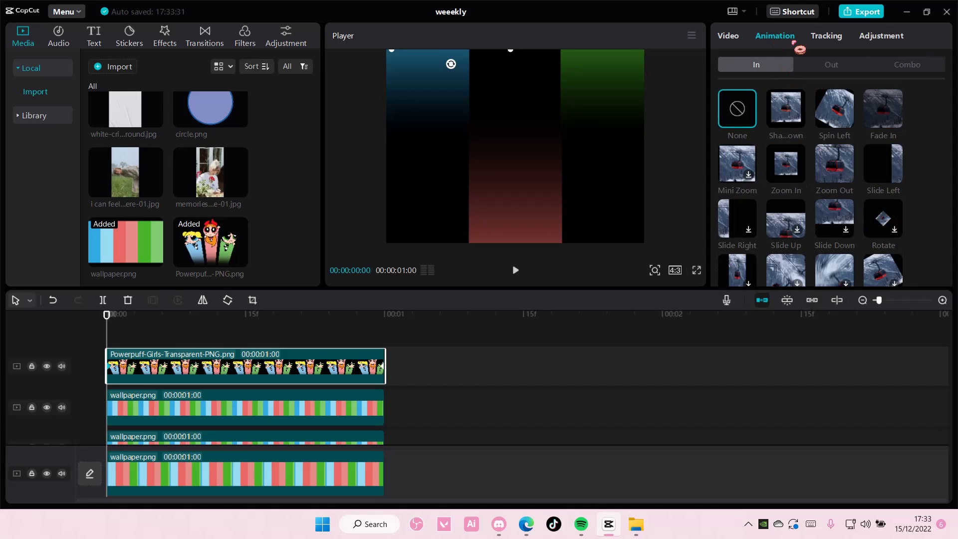
click(885, 119)
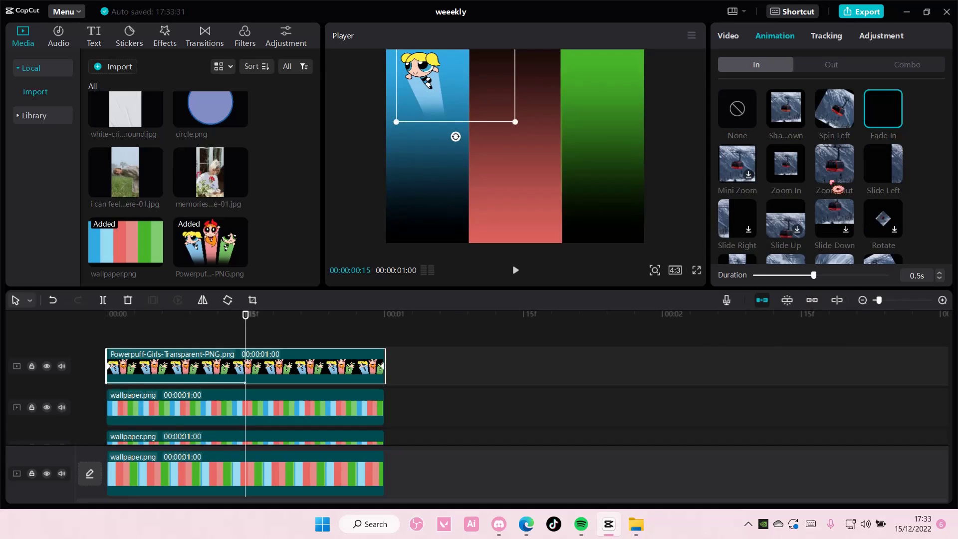
click(397, 319)
key(space)
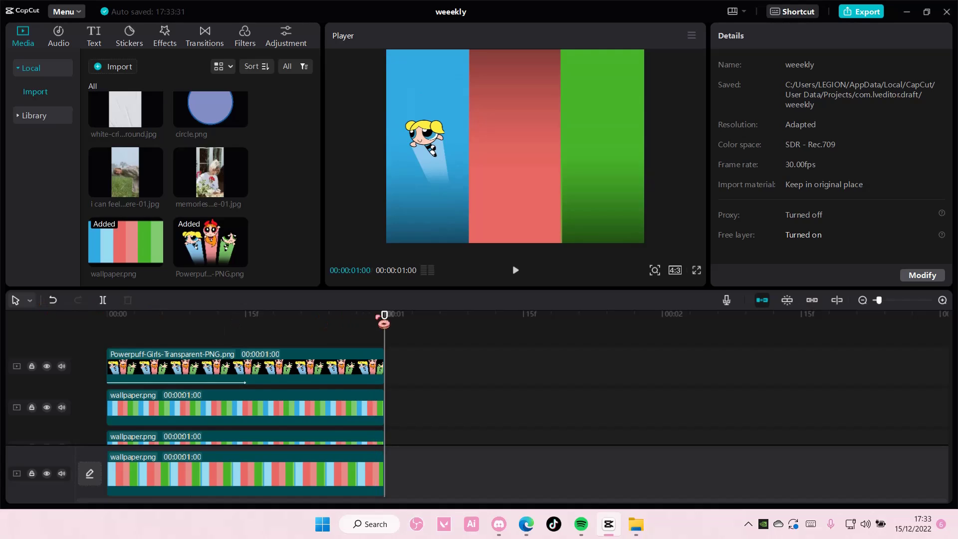
- Replay the intro preview, then bring up the screen recorder's controls from the system tray
key(space)
click(748, 524)
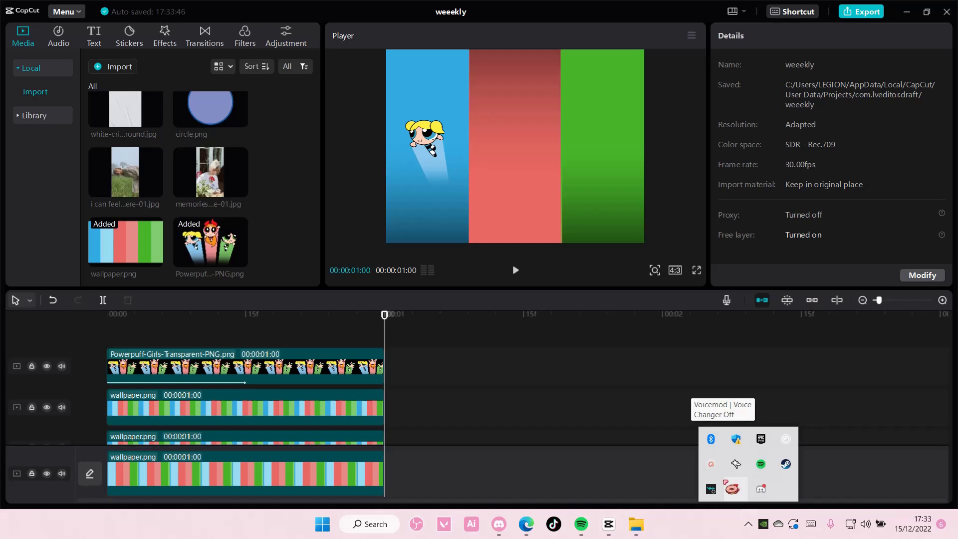
click(711, 464)
- Pause and close the screen recorder, then give the lower Powerpuff Girls clip a 1.0 s Fade In
click(764, 442)
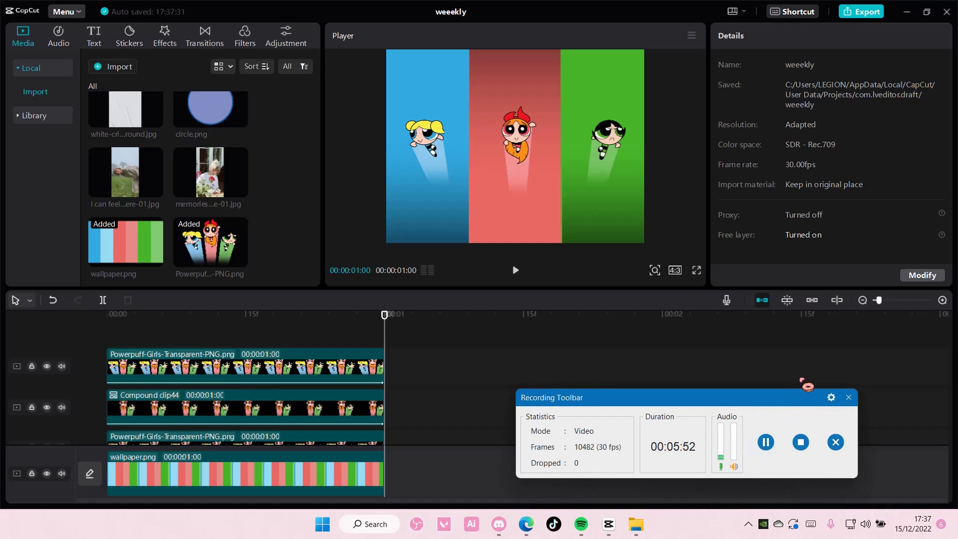
click(848, 397)
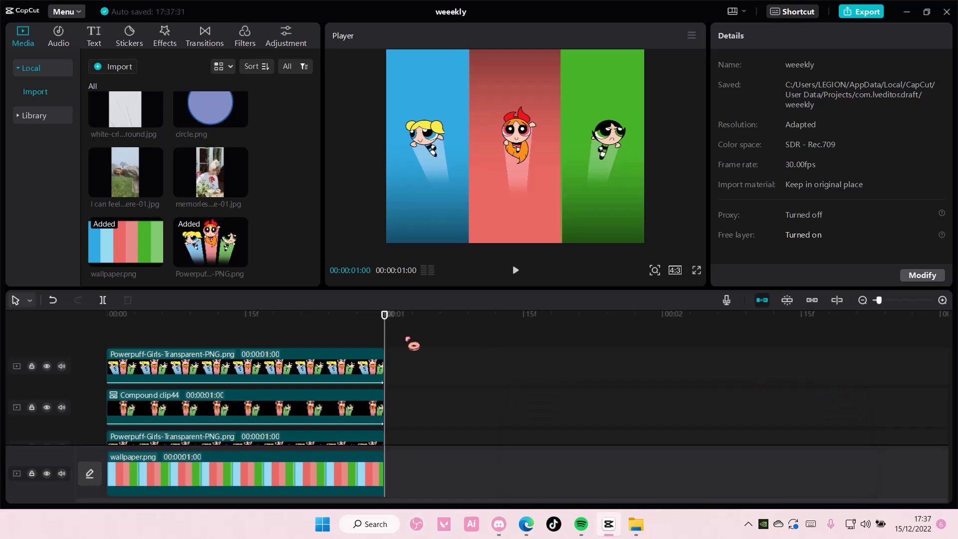
drag(384, 328, 107, 345)
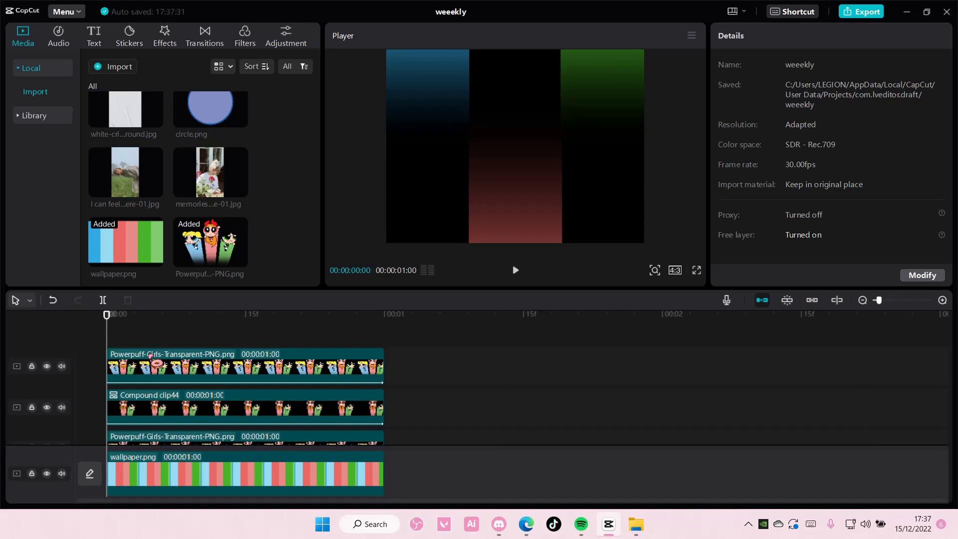
scroll(156, 358, down, 1)
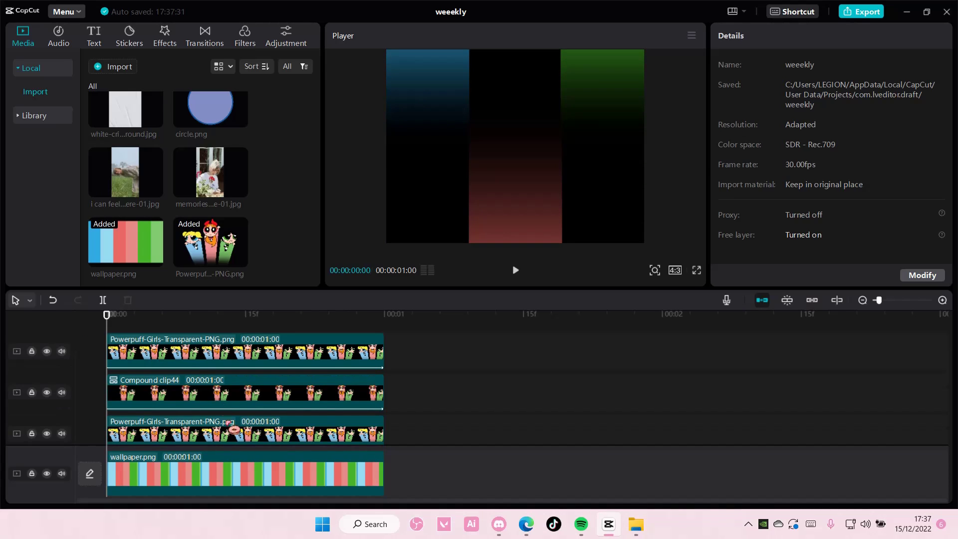
click(234, 430)
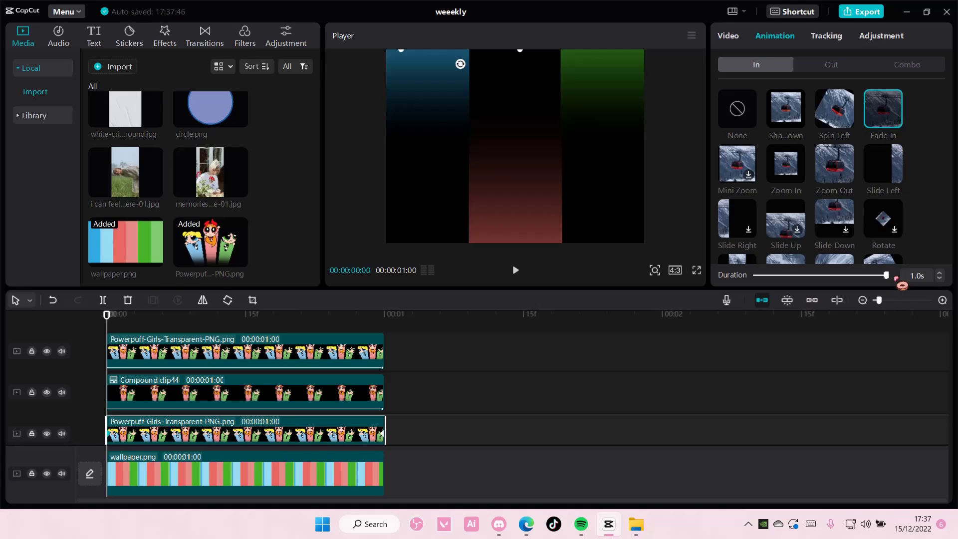
click(145, 325)
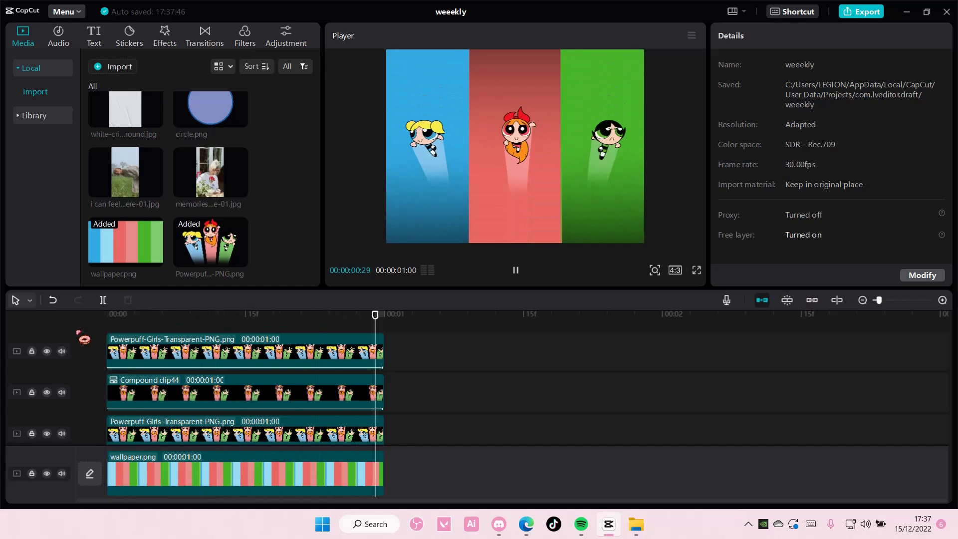
click(107, 320)
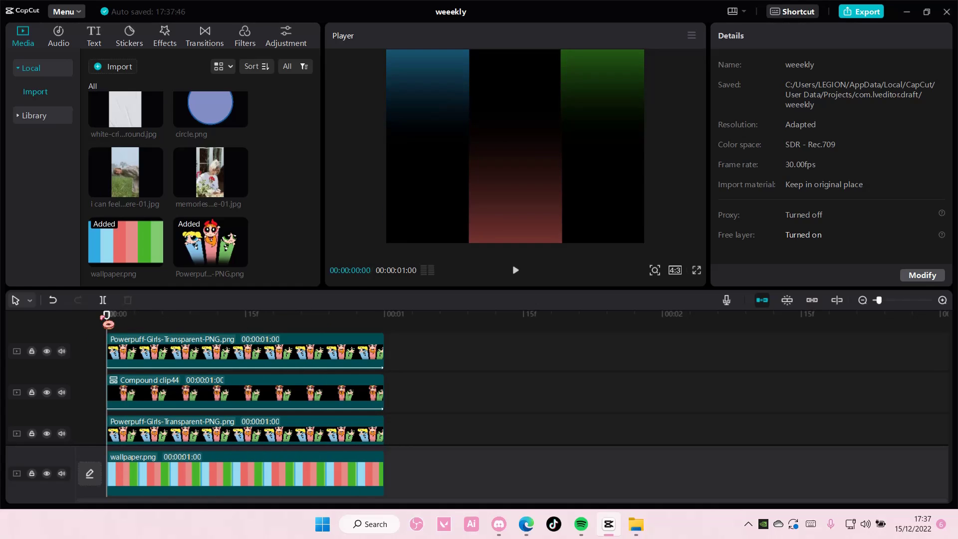
key(space)
click(109, 318)
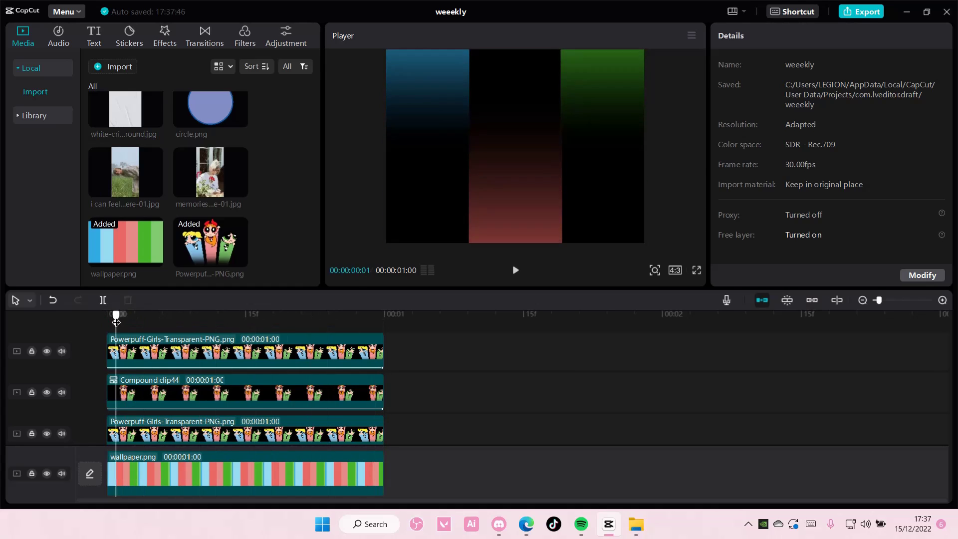
key(space)
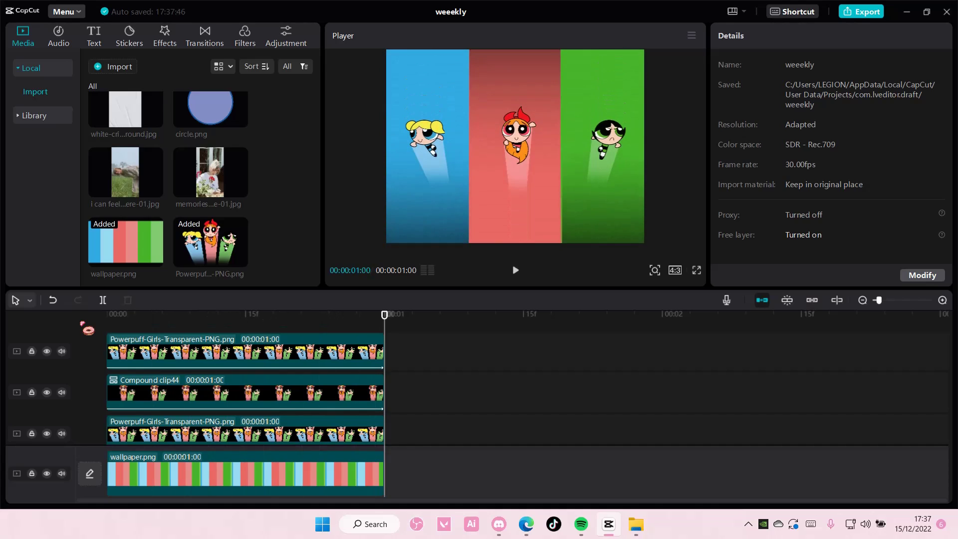